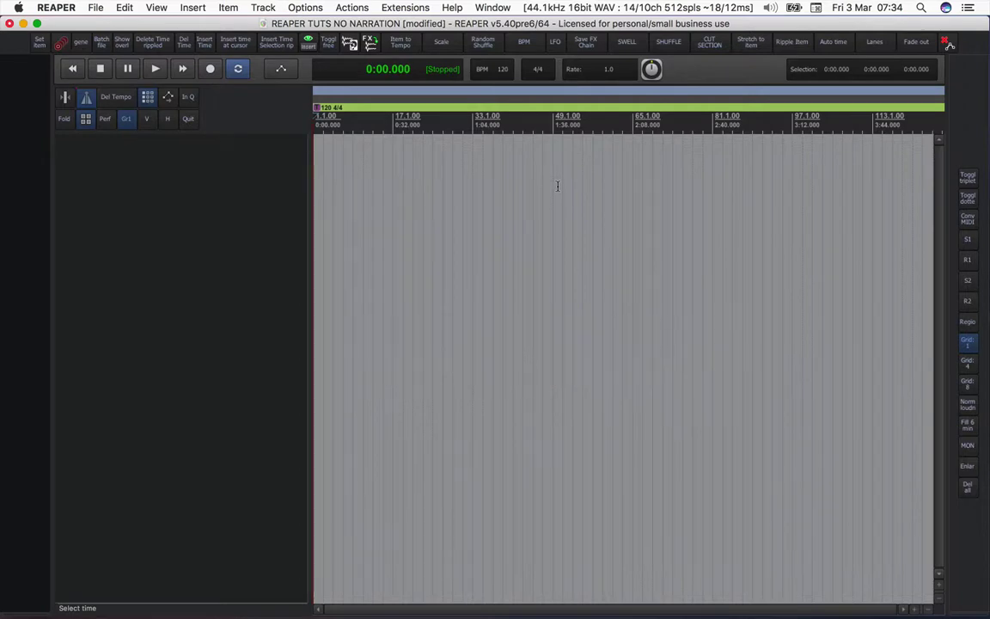
Step: Allow feedback in routing in the project's advanced settings
key("alt+Return")
left_click_drag(545, 108, 624, 124)
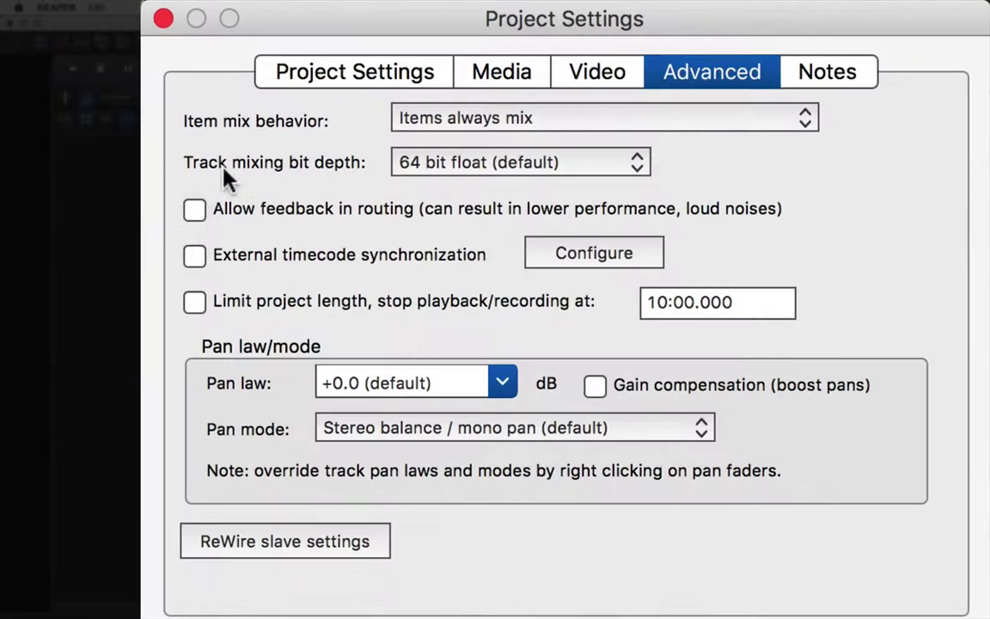
left_click(194, 211)
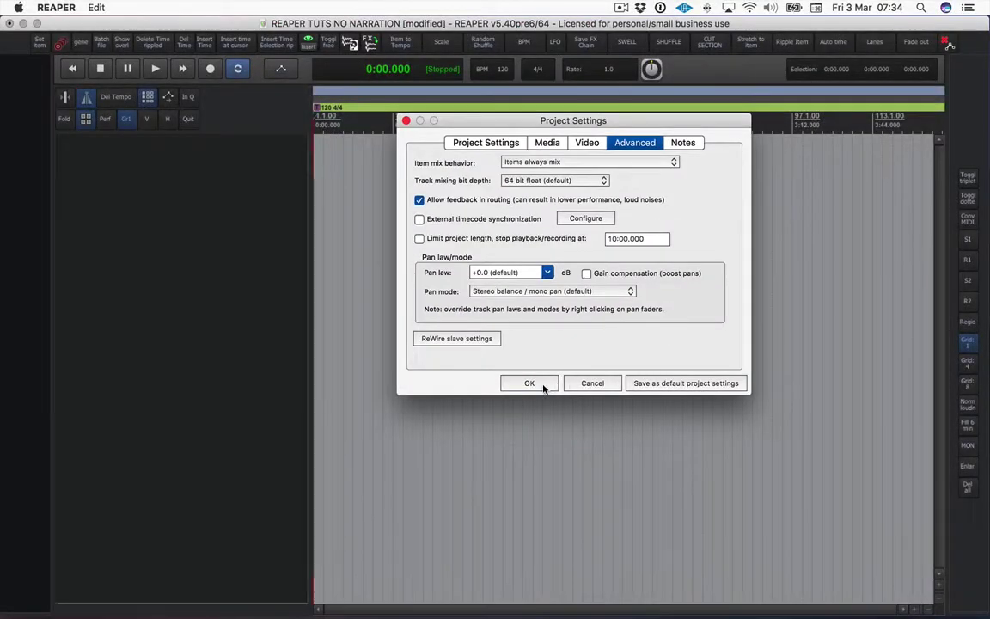
left_click(543, 388)
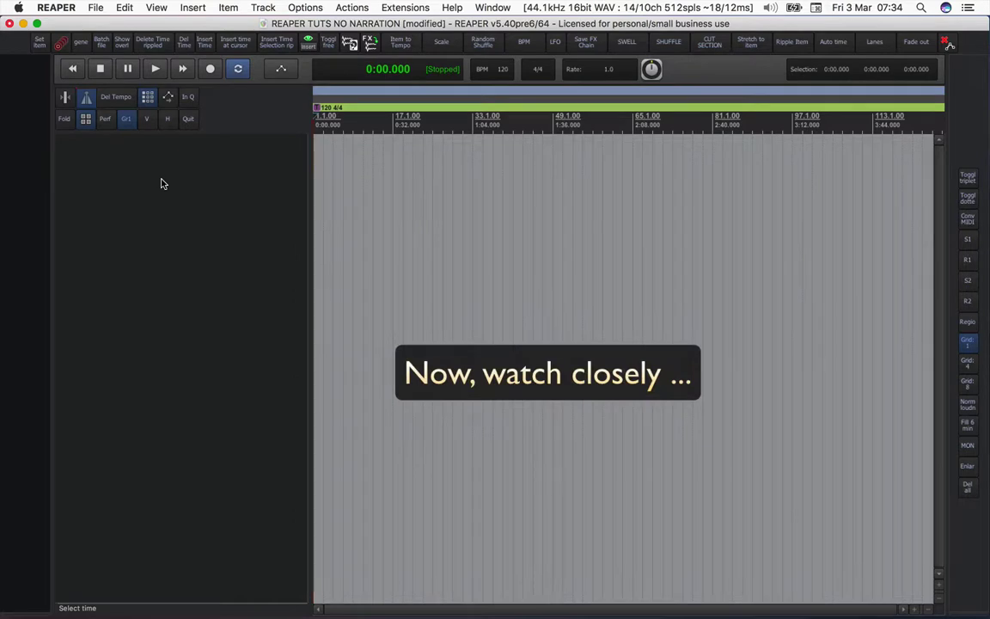
Step: Insert VSTi Maschine 2 on a new track, accept building its 16 stereo output tracks, and close the plugin window
key("super+shift+t")
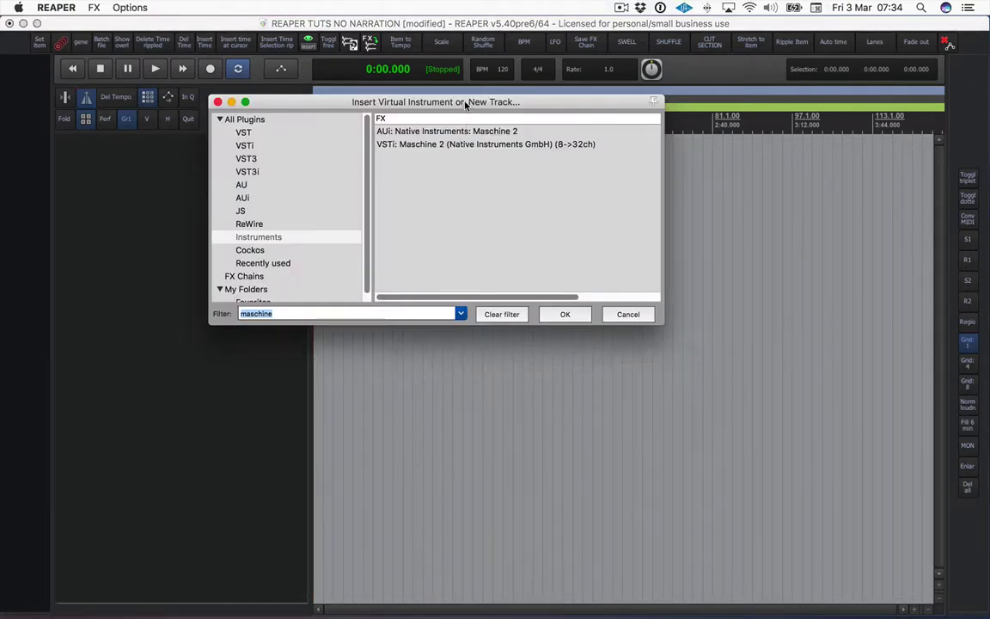
left_click_drag(465, 103, 539, 112)
left_click(489, 155)
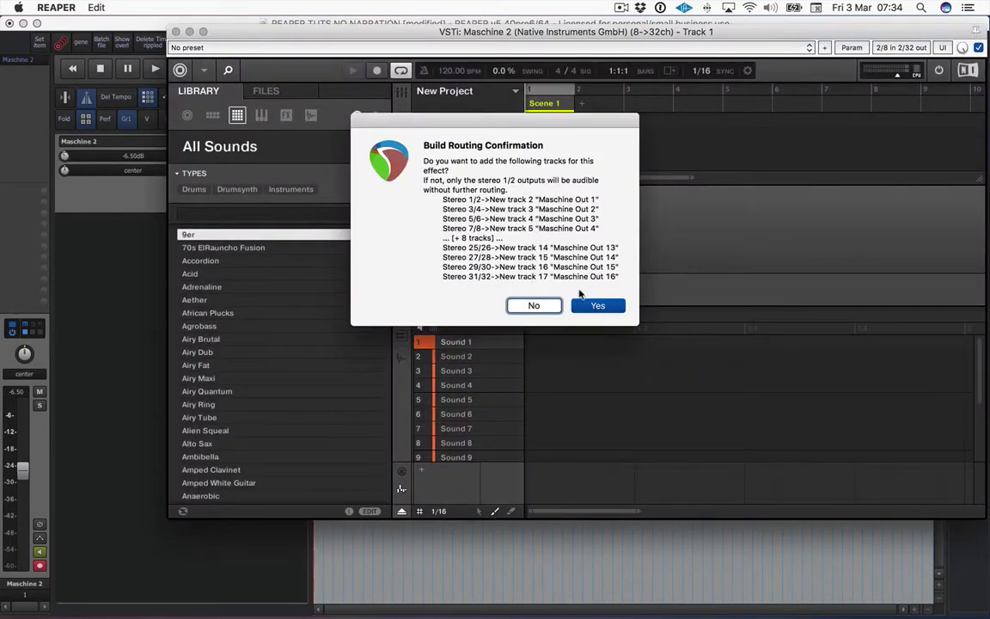
left_click(598, 307)
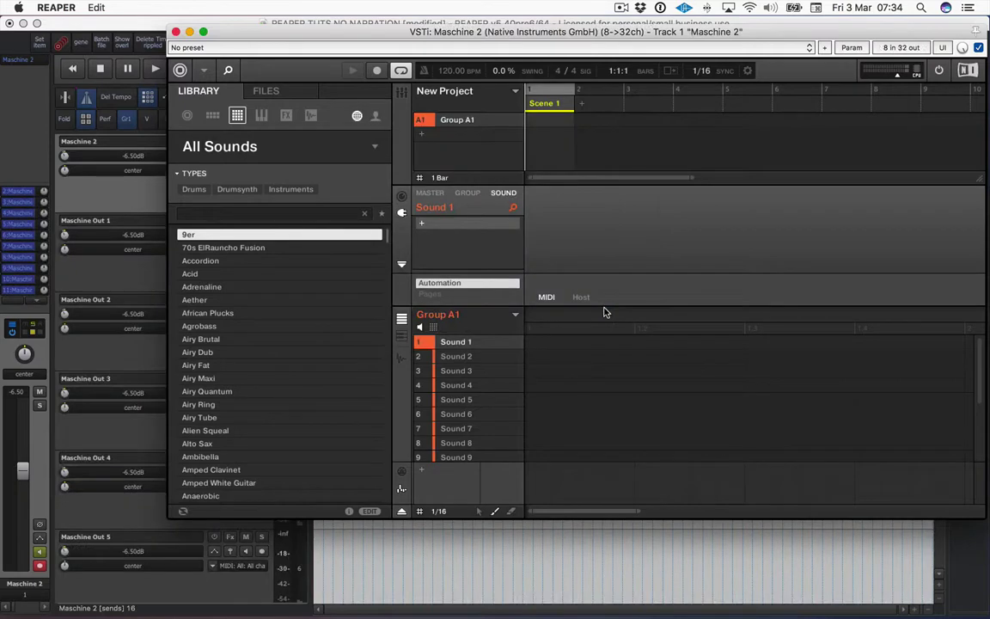
left_click(176, 32)
Step: Delete the tracks Maschine Out 5 through Maschine Out 16
scroll(156, 249, "down", 10)
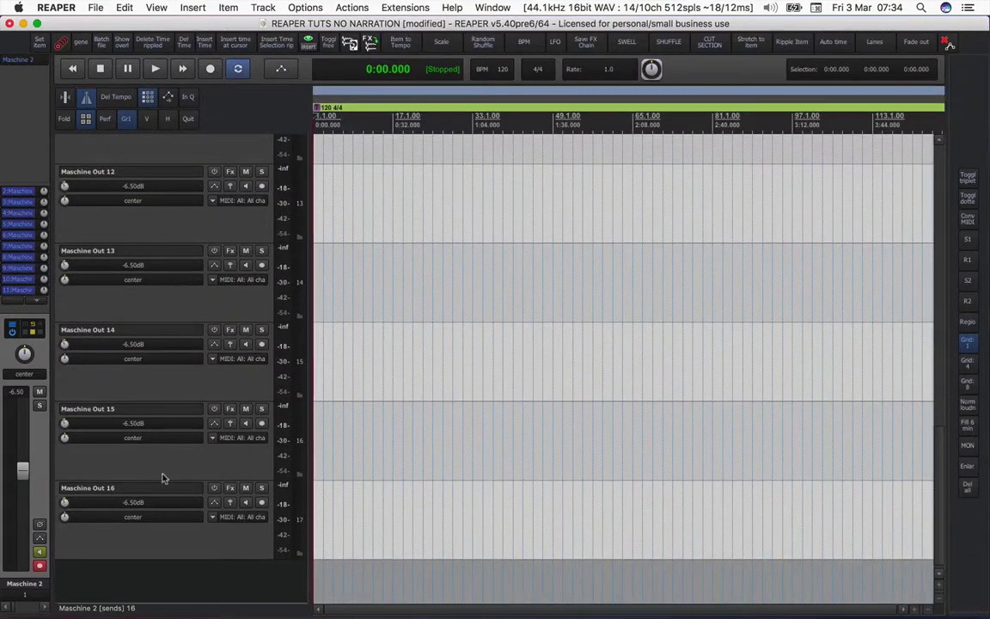
left_click(154, 507)
scroll(147, 436, "up", 5)
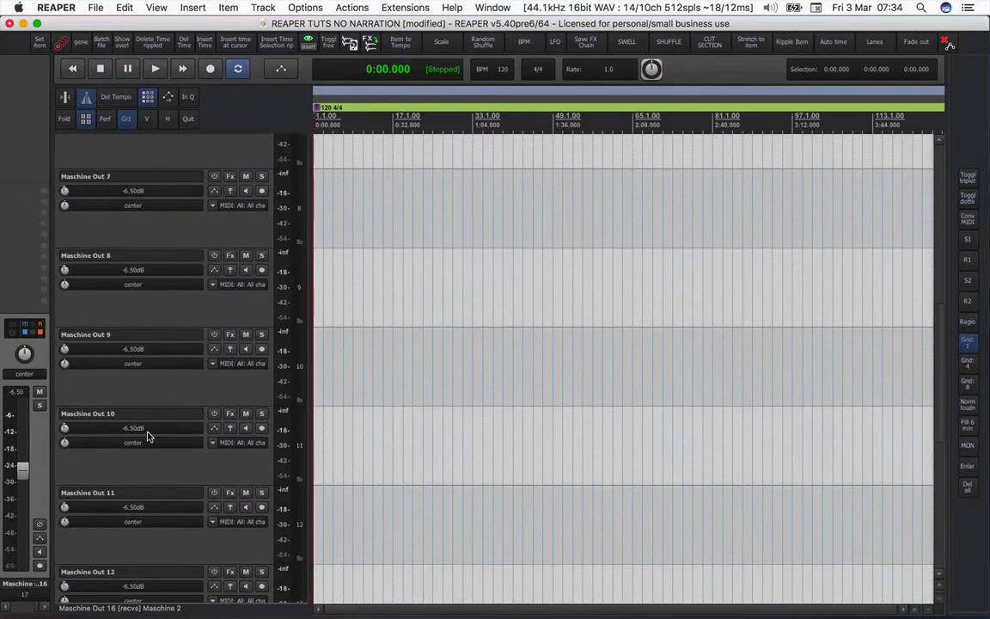
scroll(148, 435, "up", 2)
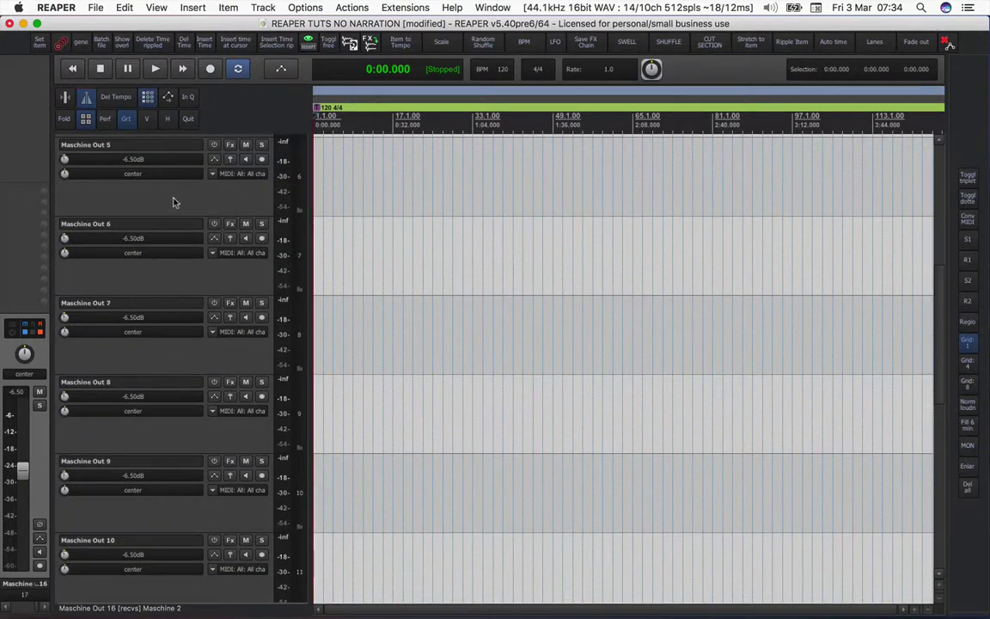
left_click(153, 202, "shift")
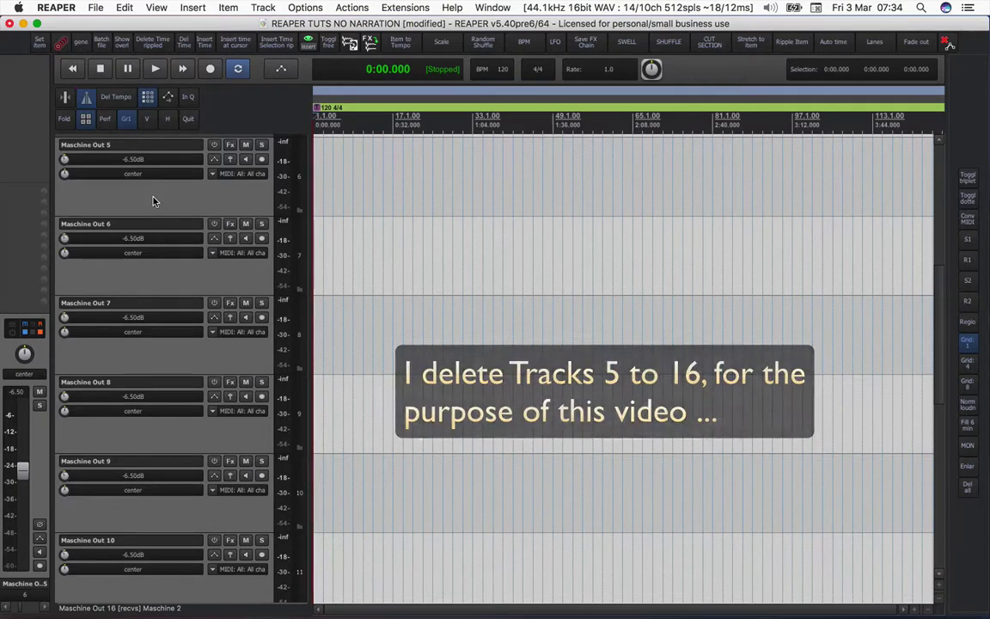
key("Delete")
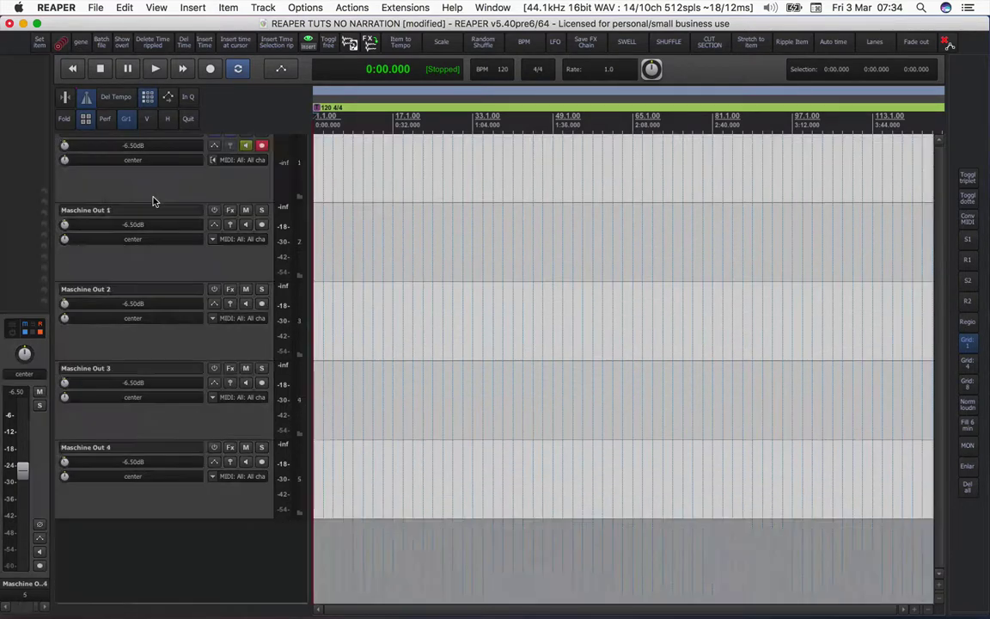
scroll(153, 201, "up", 1)
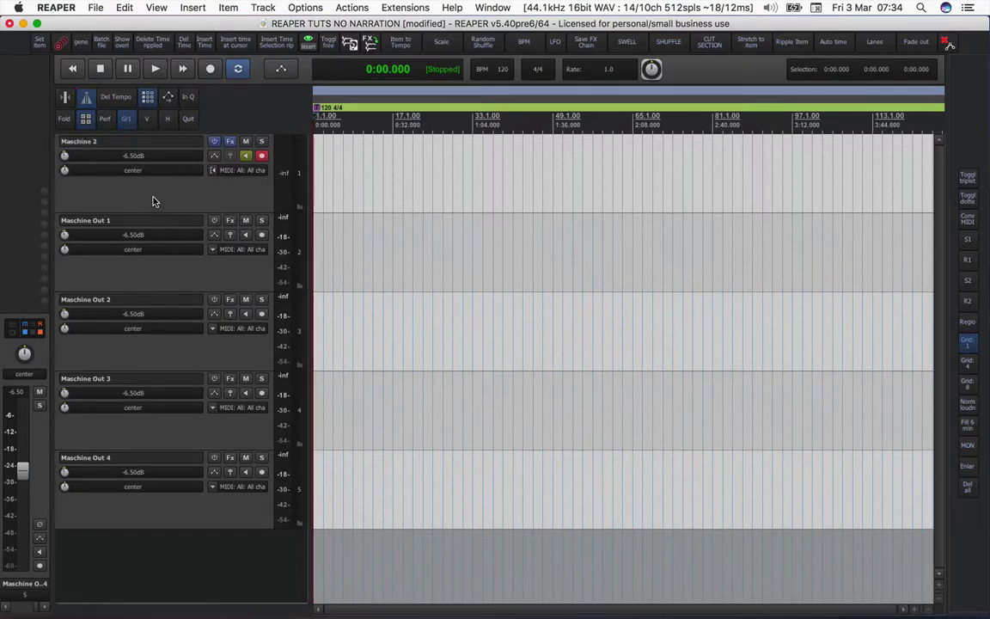
Step: Reopen the Maschine 2 plugin and apply the Sounds to MIDI Channels batch setup to Group A1
left_click(152, 201)
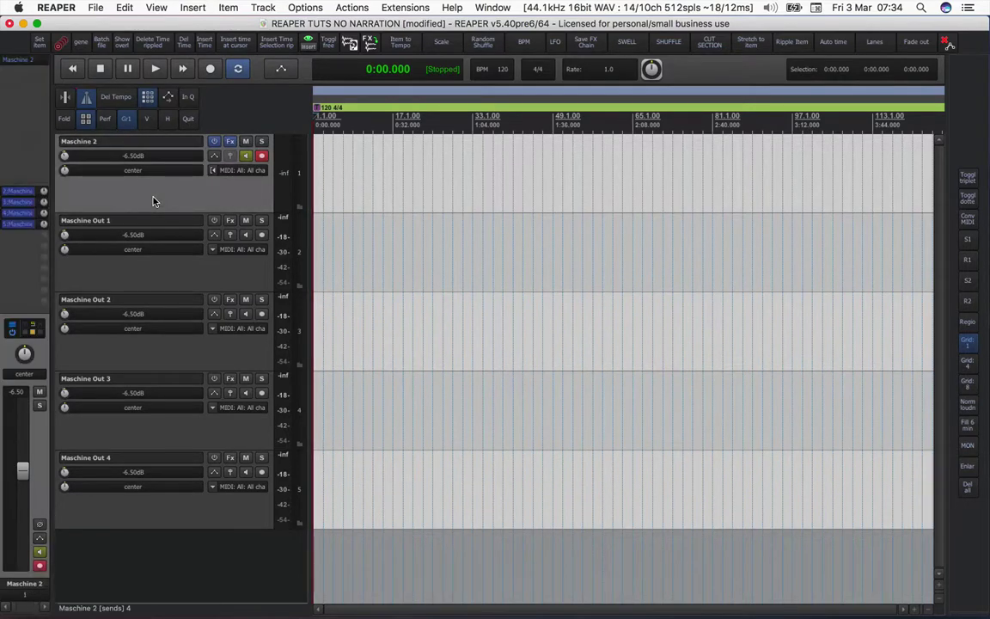
left_click(27, 62)
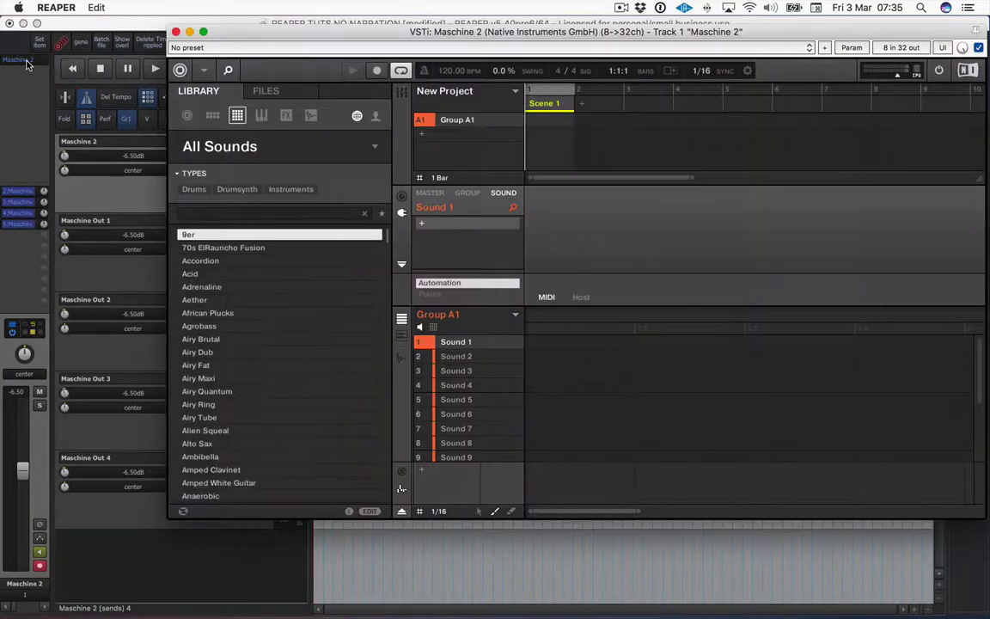
left_click_drag(498, 36, 448, 12)
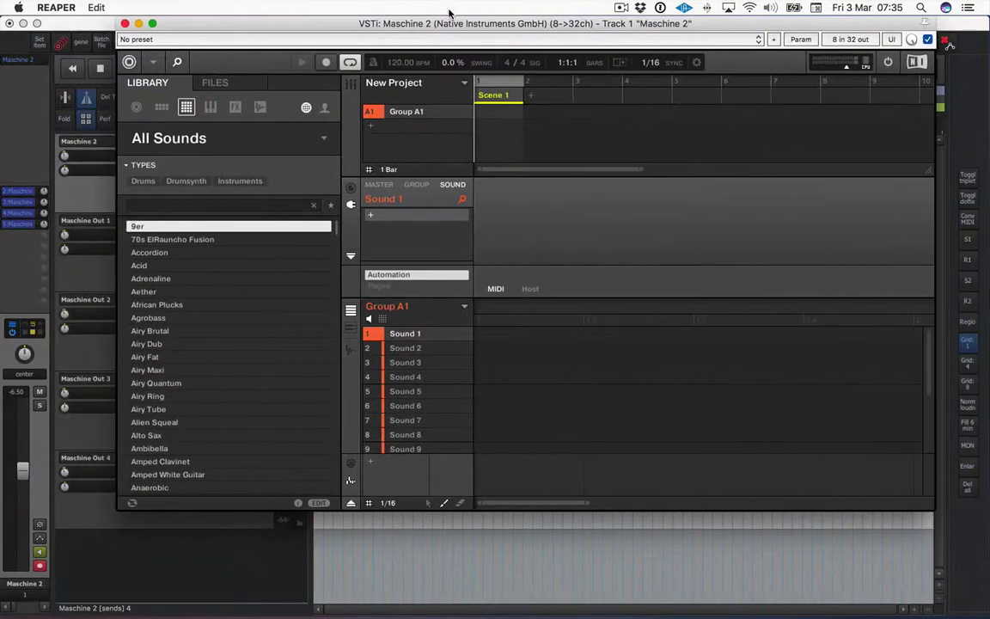
right_click(408, 114)
mouse_move(468, 208)
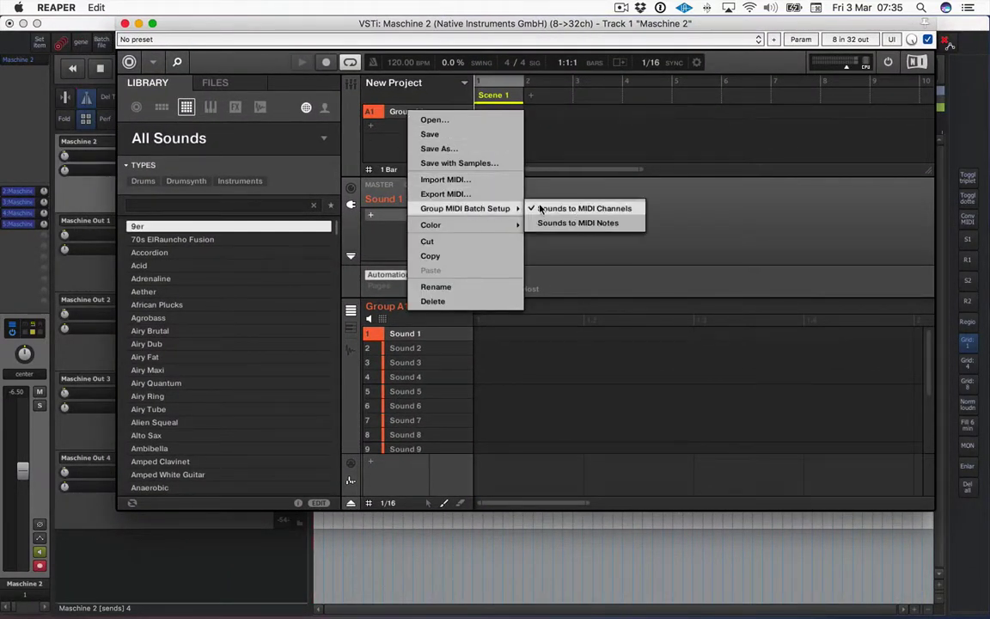
left_click(623, 214)
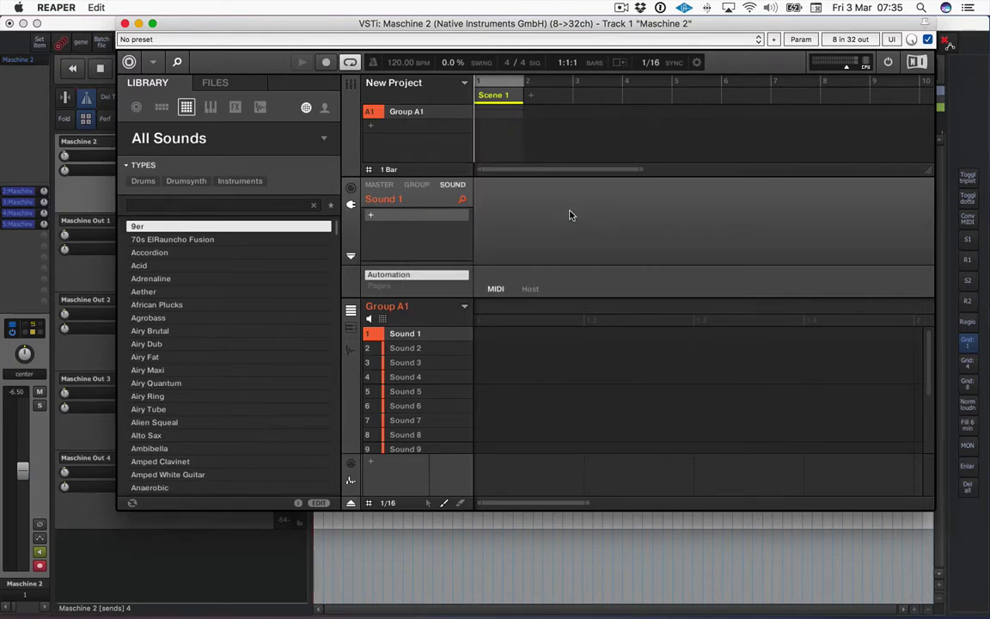
Step: Display the MIDI input properties of Group A1
left_click(420, 185)
left_click(351, 188)
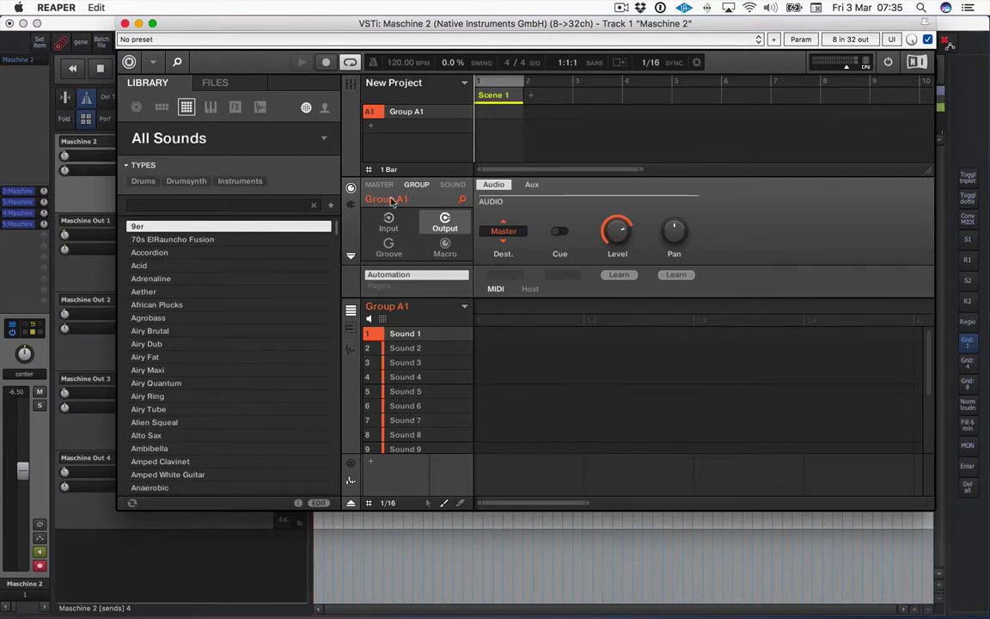
left_click(389, 224)
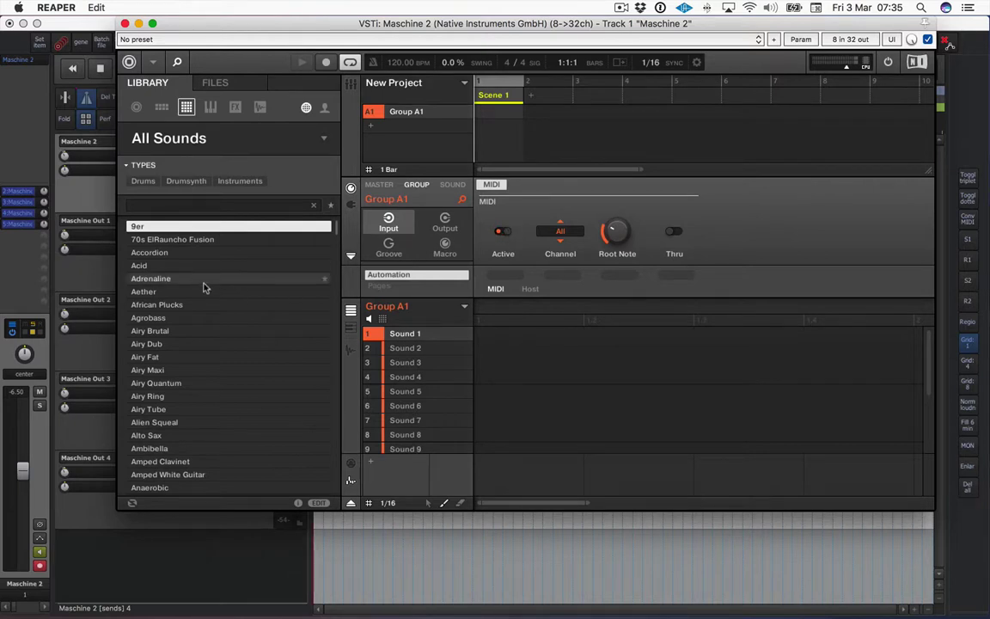
Step: Load Accordion, African Plucks, Airy Ring and Alto Sax from the library into sound slots 1 to 4 of Group A1
left_click_drag(327, 331, 417, 339)
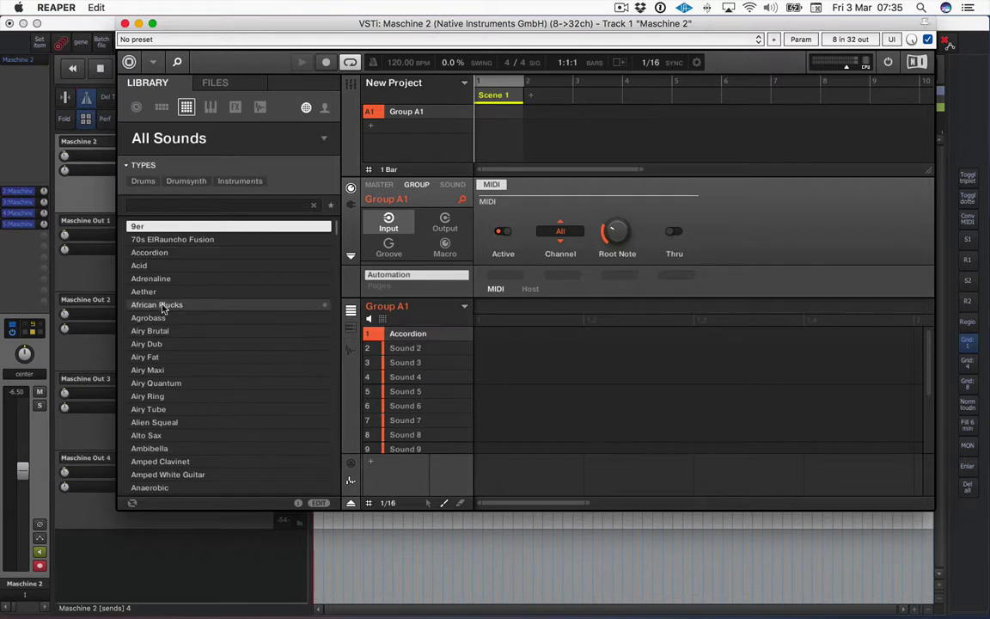
left_click_drag(165, 306, 412, 351)
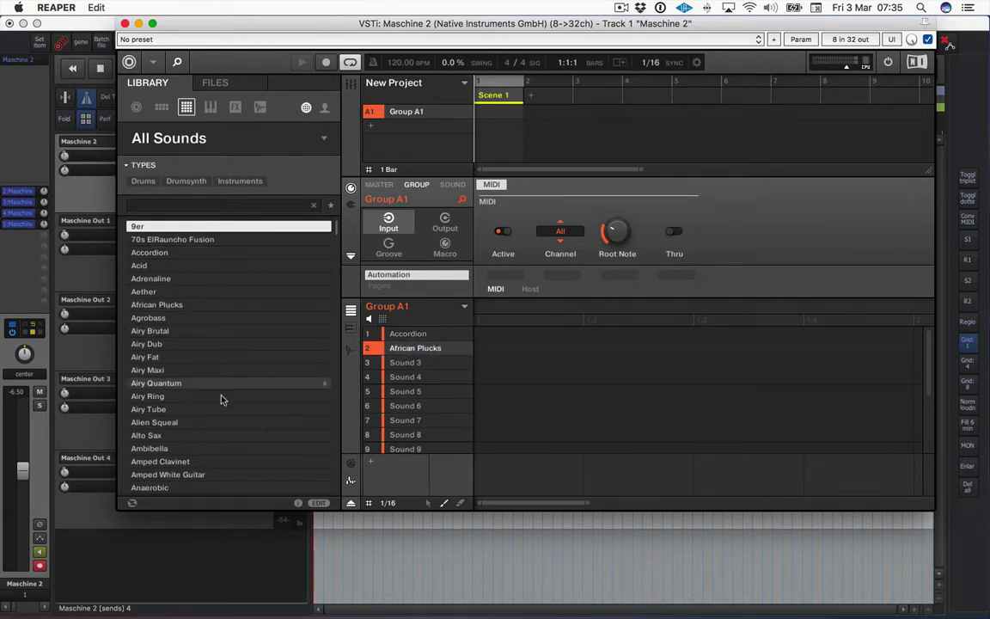
left_click_drag(150, 396, 419, 368)
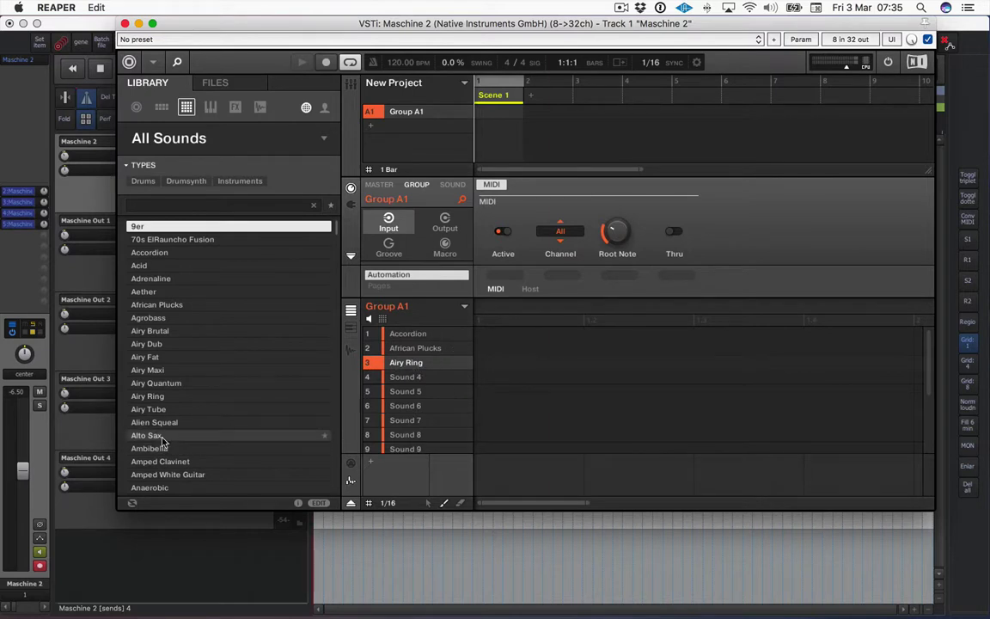
left_click_drag(162, 438, 415, 379)
Step: Set the MIDI input source of the Accordion sound to Host
left_click(415, 335)
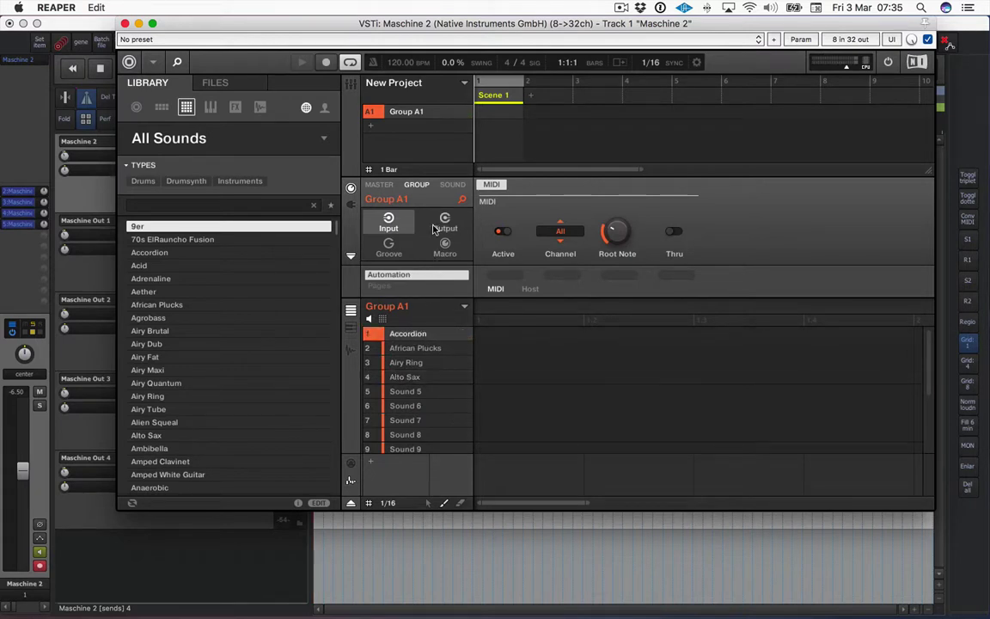
left_click(456, 185)
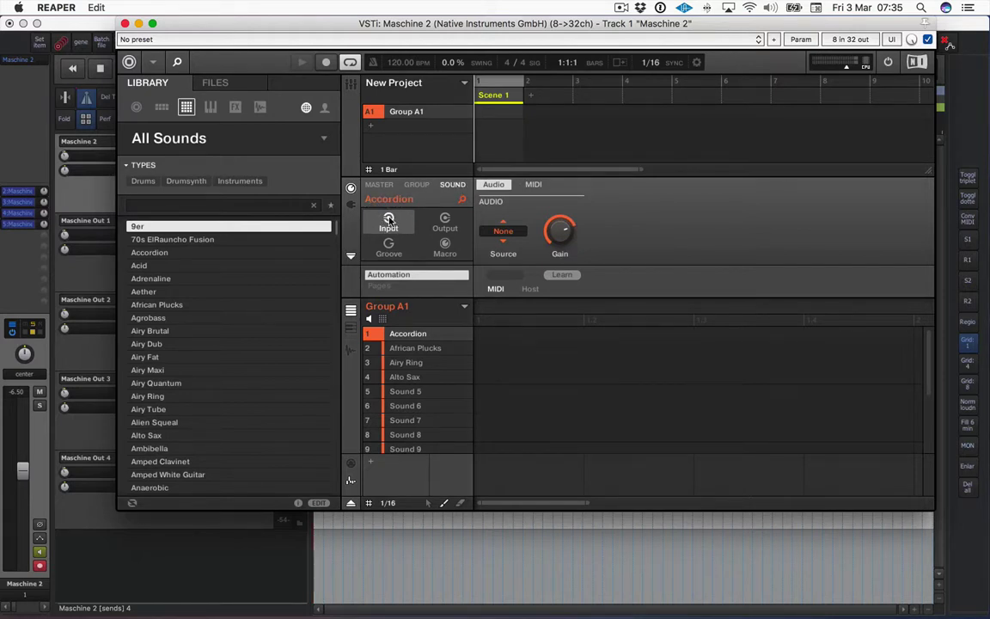
left_click(534, 185)
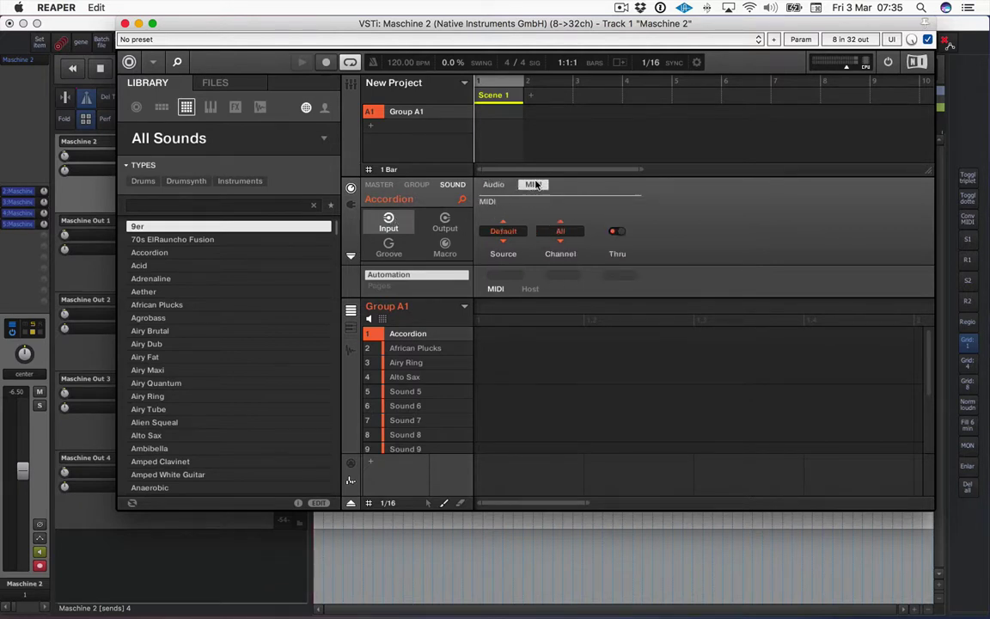
left_click(507, 231)
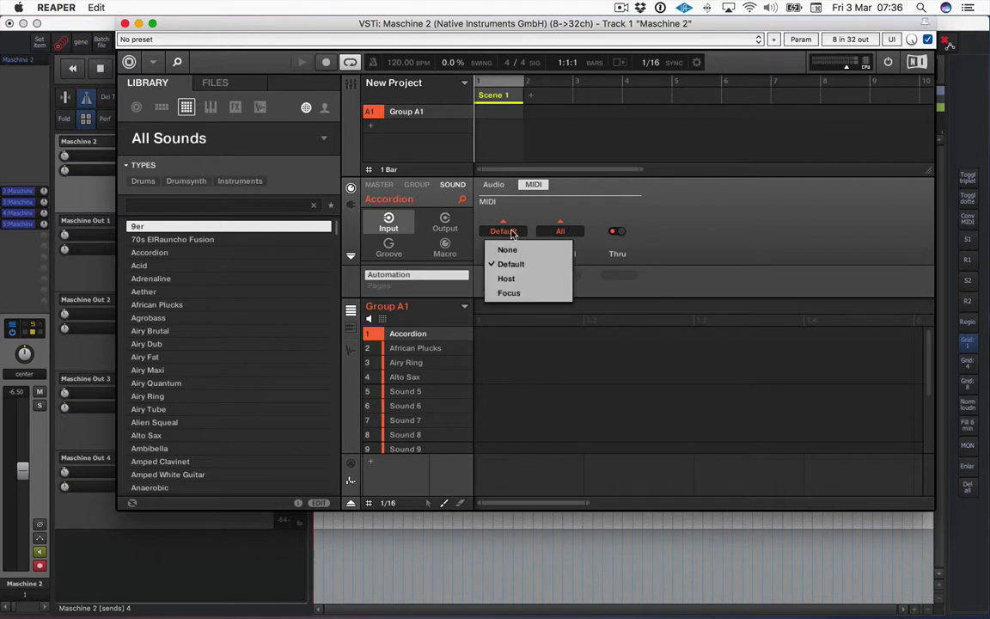
left_click(507, 279)
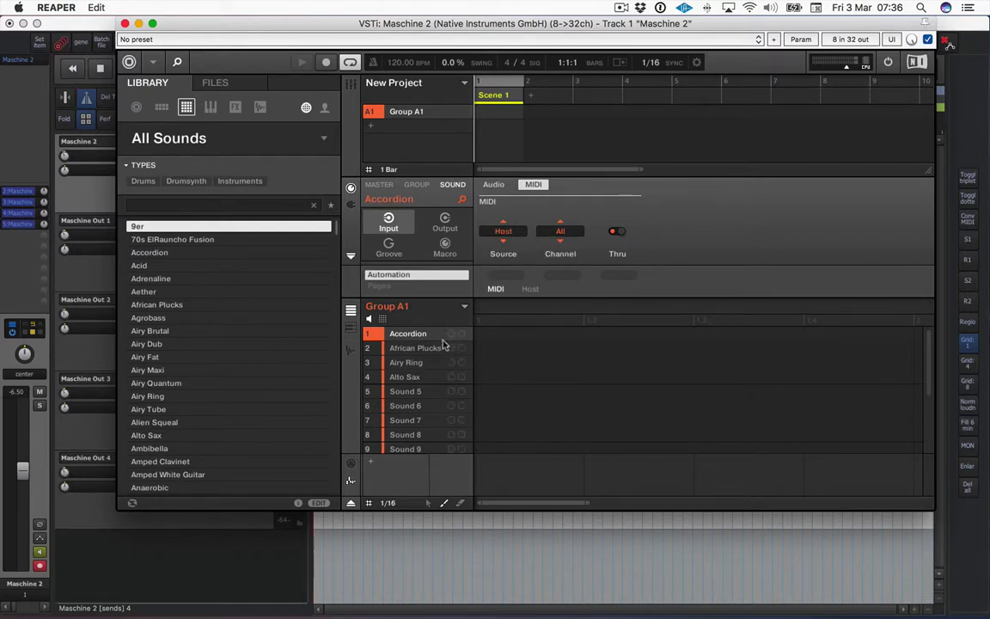
Step: Set the MIDI input source to Host for the African Plucks, Airy Ring and Alto Sax sounds
left_click(430, 348)
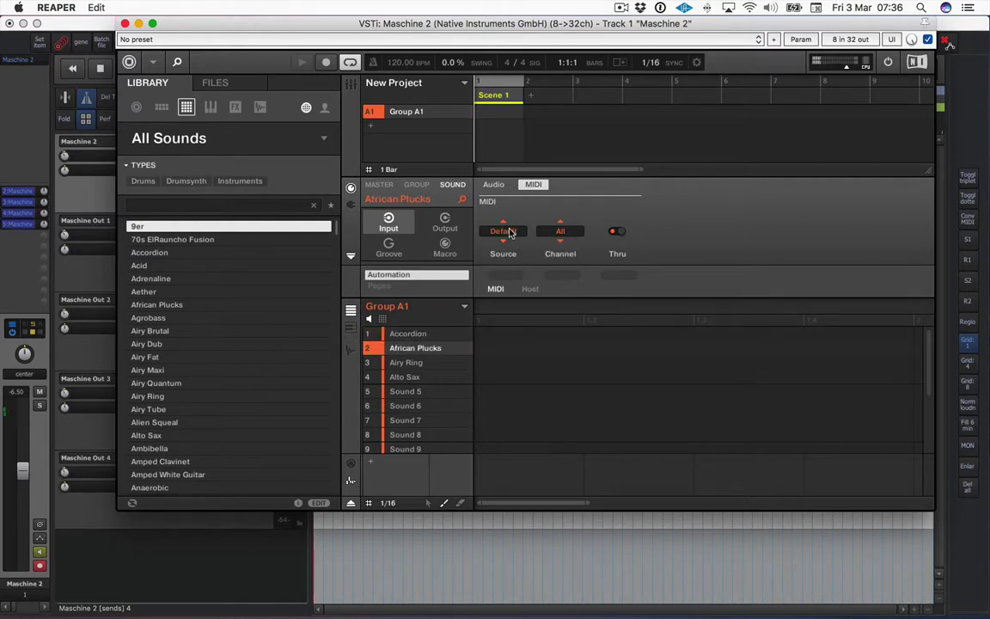
left_click(504, 231)
left_click(523, 277)
left_click(406, 362)
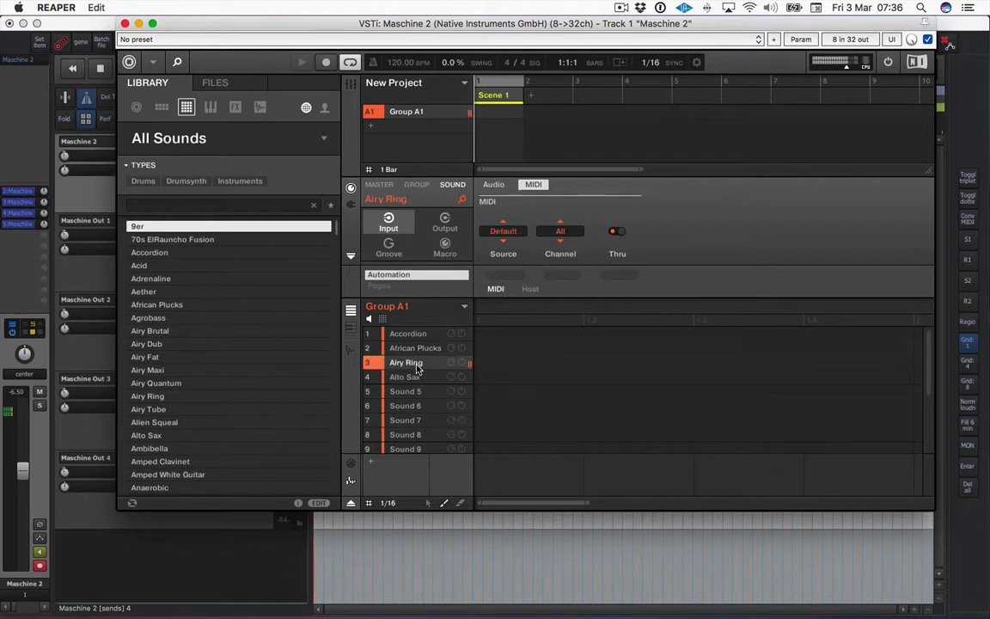
left_click(504, 231)
left_click(513, 279)
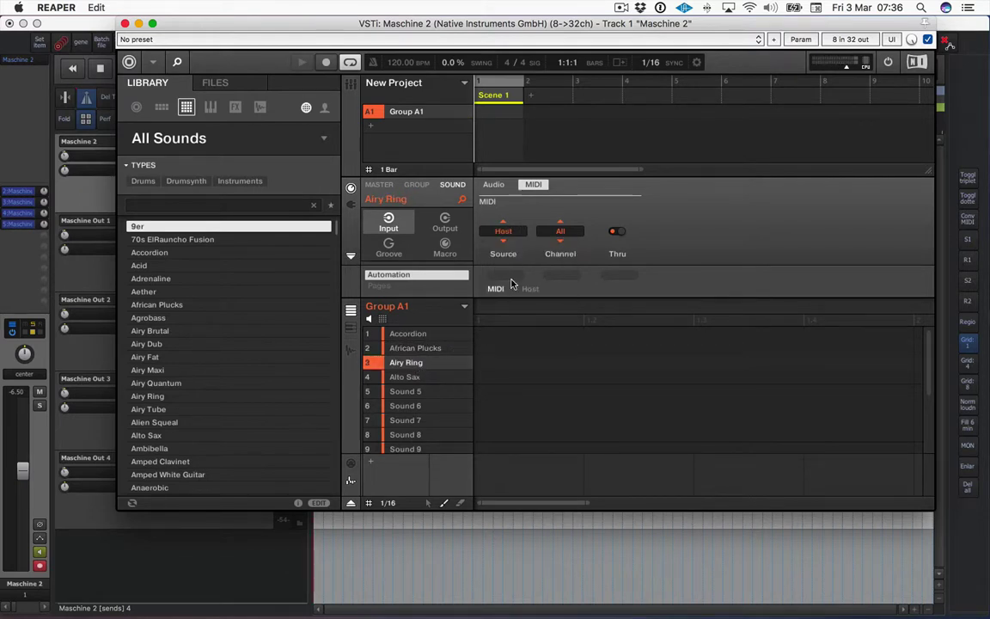
left_click(409, 378)
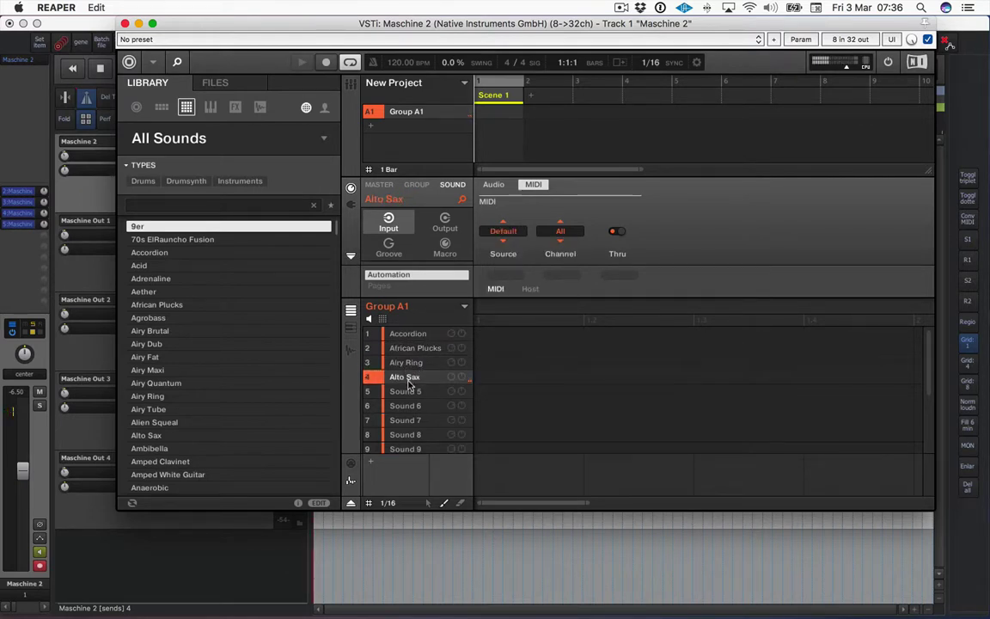
left_click(504, 231)
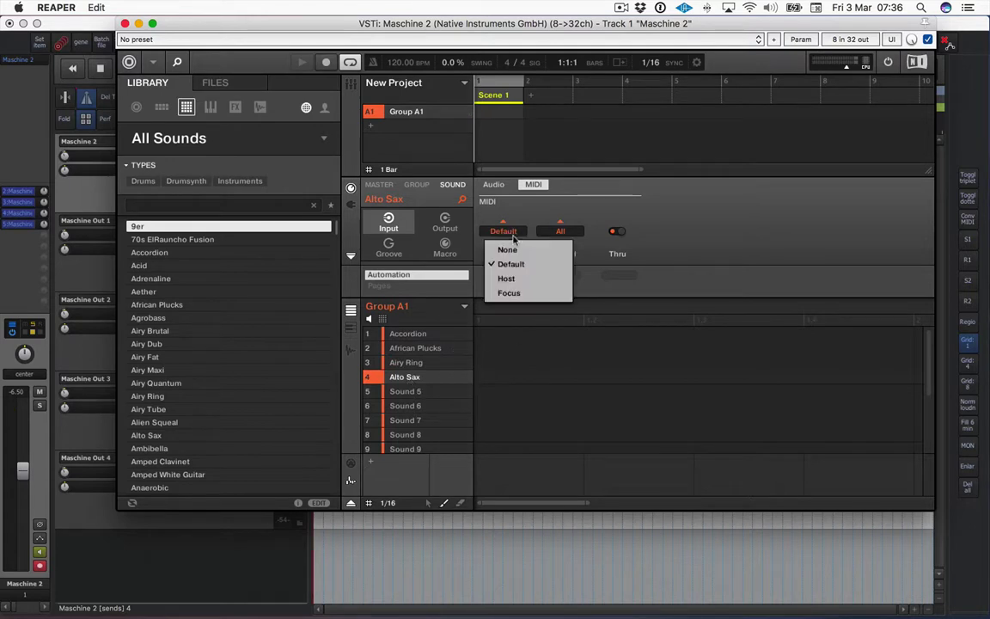
left_click(514, 277)
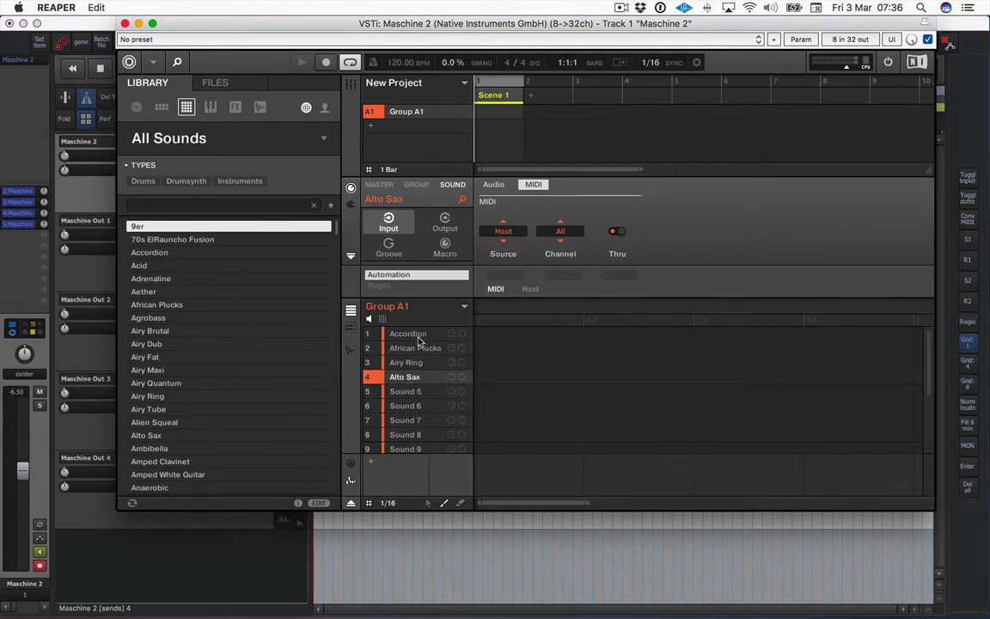
Step: Set the MIDI input channel to 1 for the Accordion sound and 2 for the African Plucks sound
left_click(418, 334)
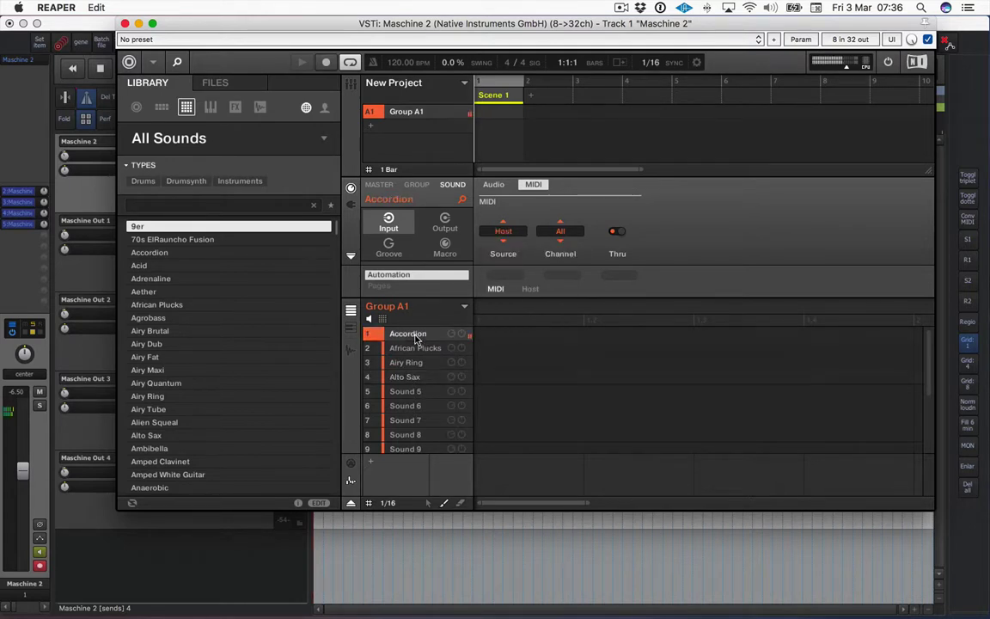
left_click(551, 229)
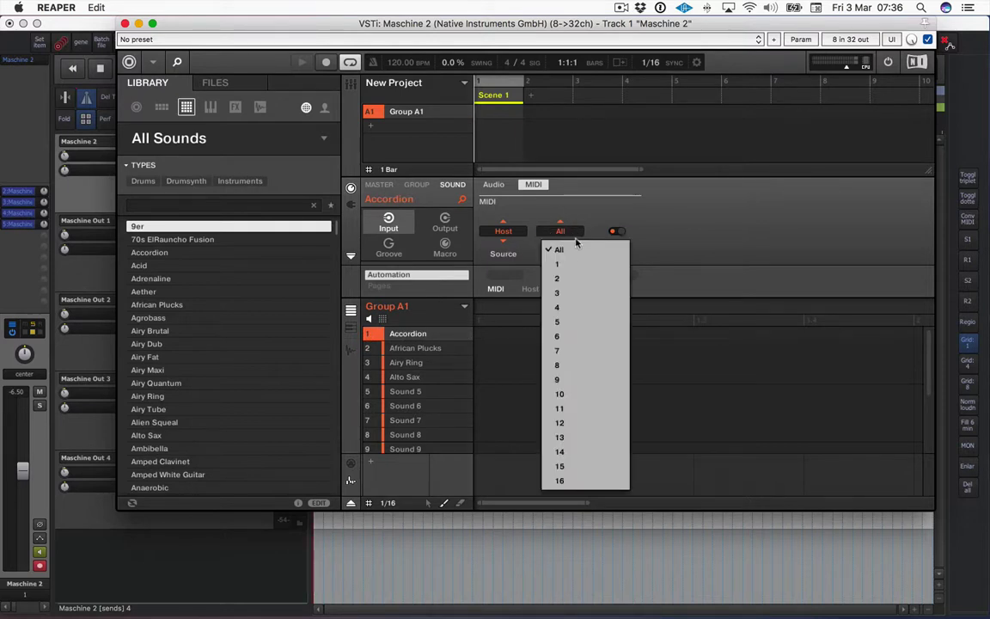
left_click(576, 266)
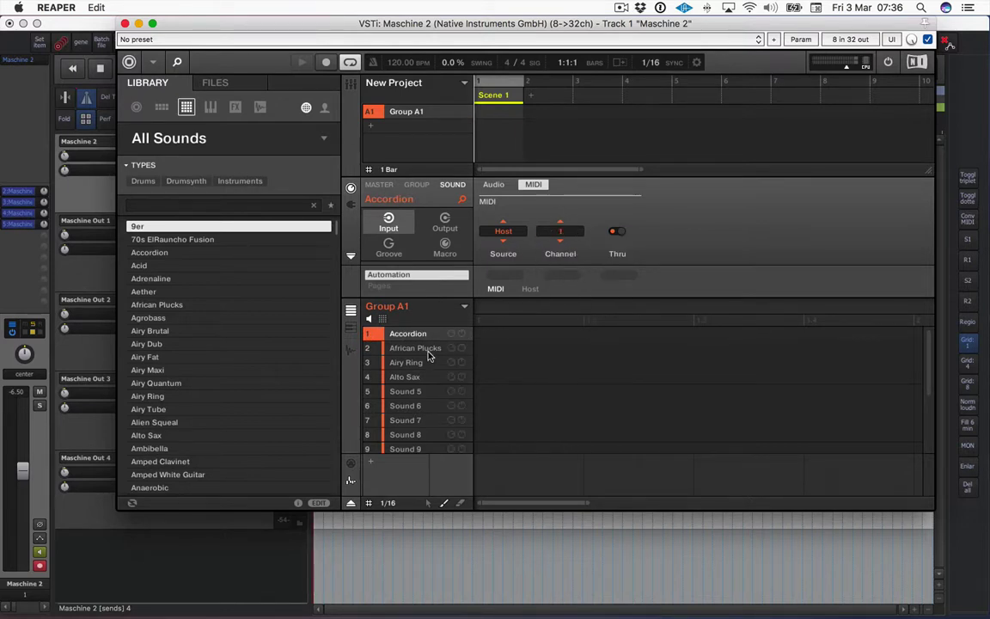
left_click(415, 348)
left_click(563, 234)
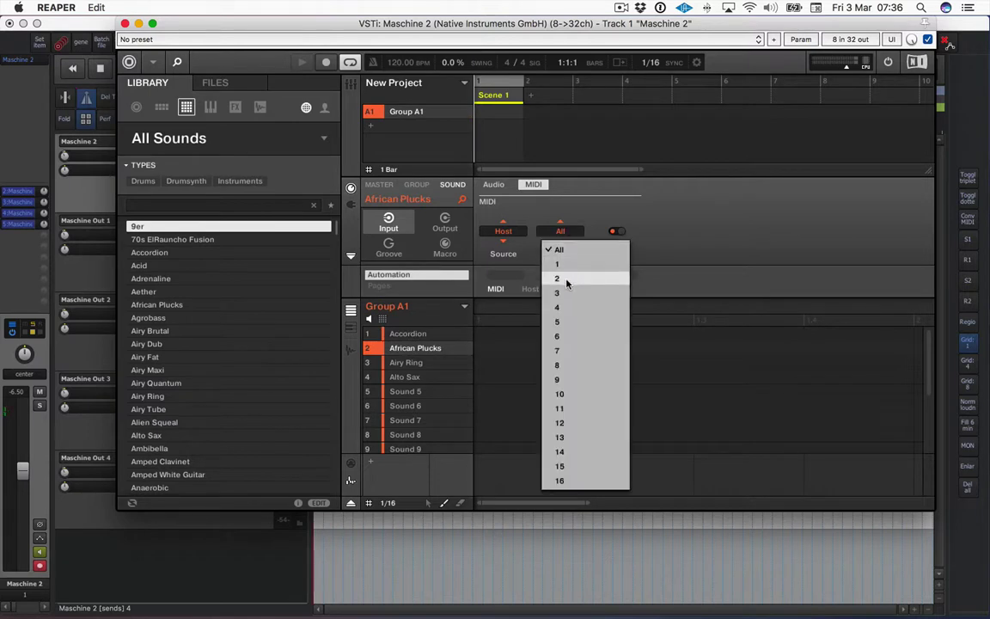
left_click(565, 277)
Step: Set the MIDI input channel to 3 for the Airy Ring sound and 4 for the Alto Sax sound
left_click(416, 364)
left_click(560, 231)
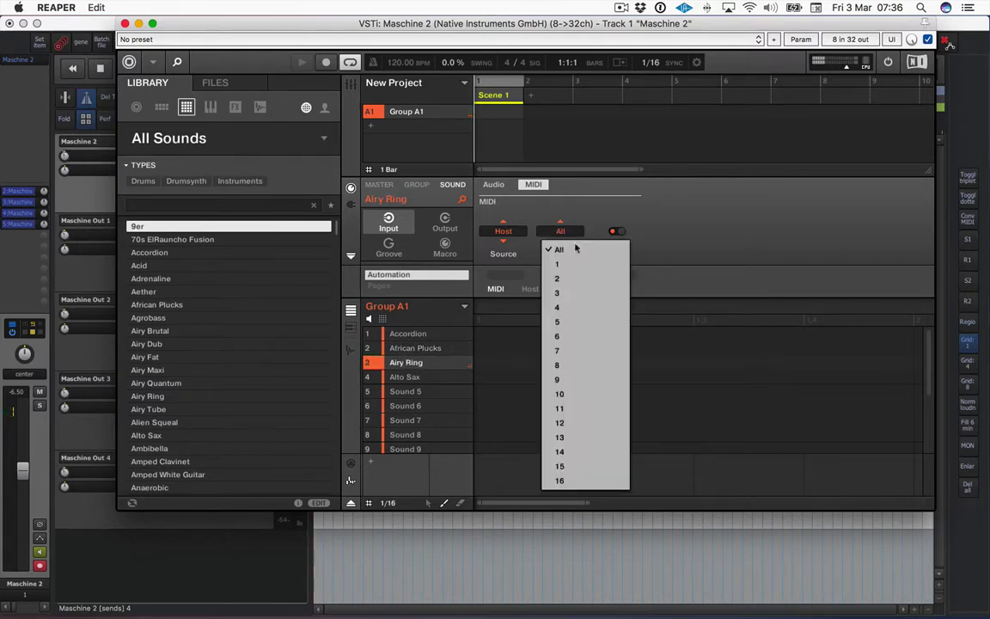
left_click(554, 306)
left_click(405, 376)
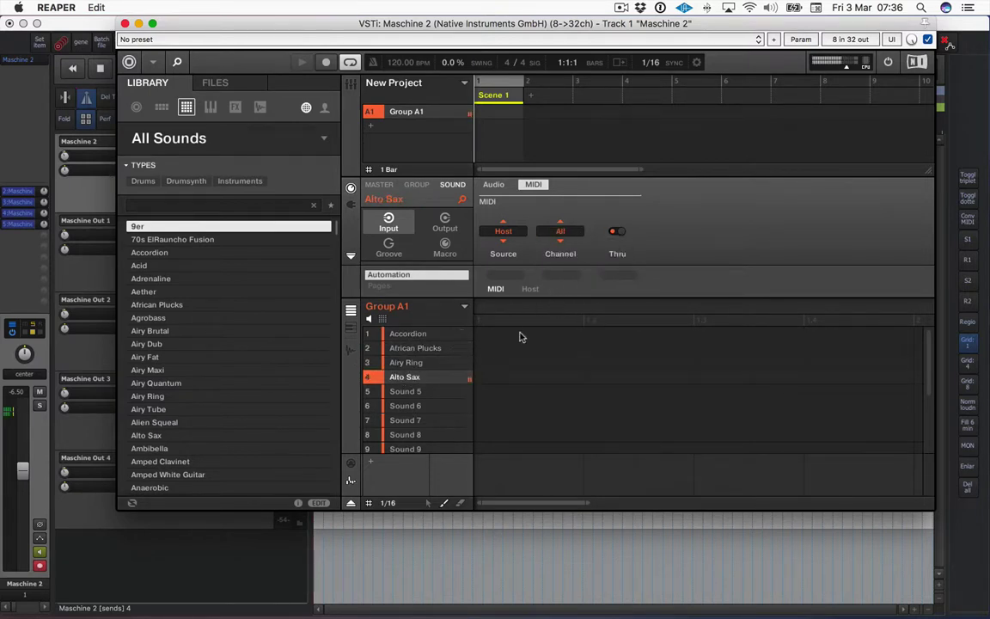
left_click(560, 232)
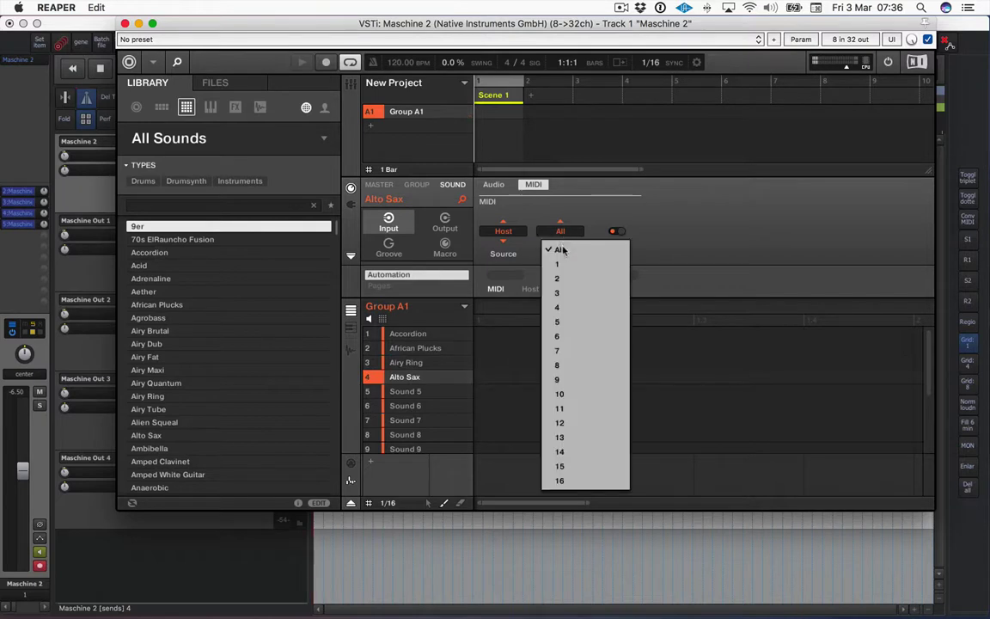
left_click(560, 309)
Step: Route the audio output of the Accordion sound to Ext. 1 and of African Plucks to Ext. 2
left_click(422, 333)
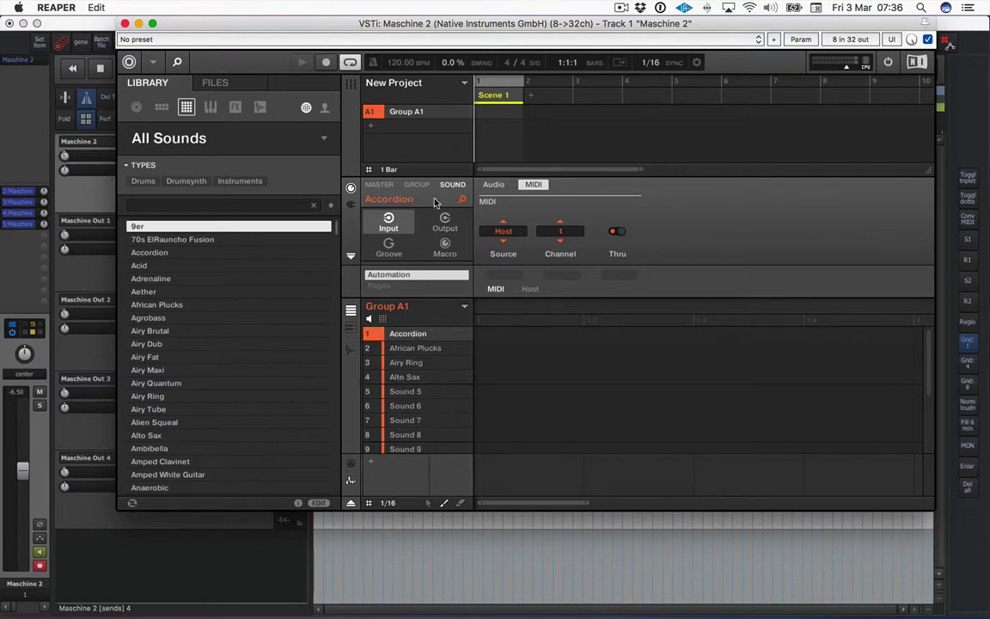
left_click(446, 223)
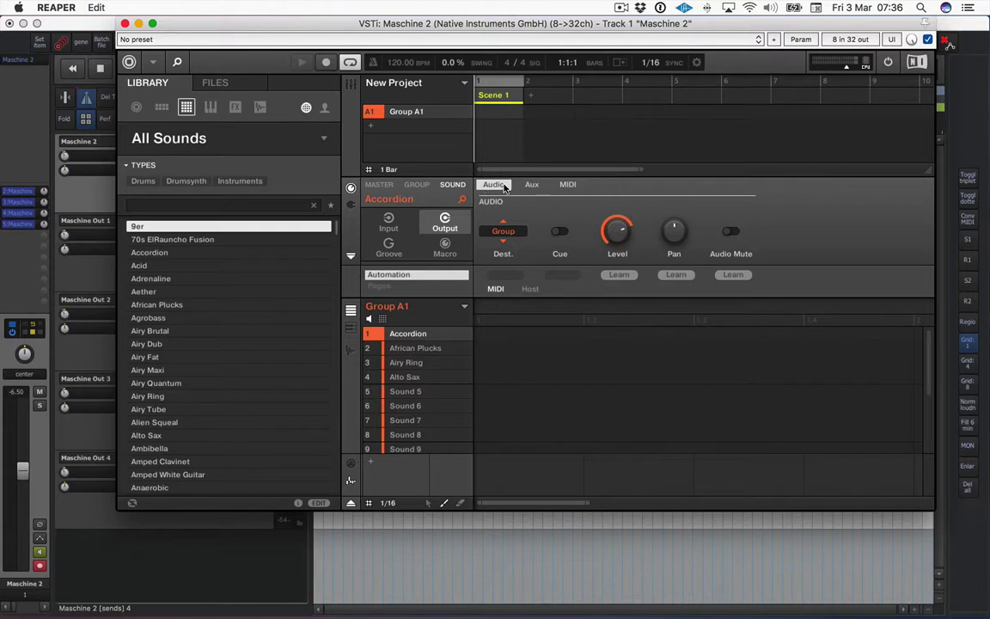
left_click(513, 234)
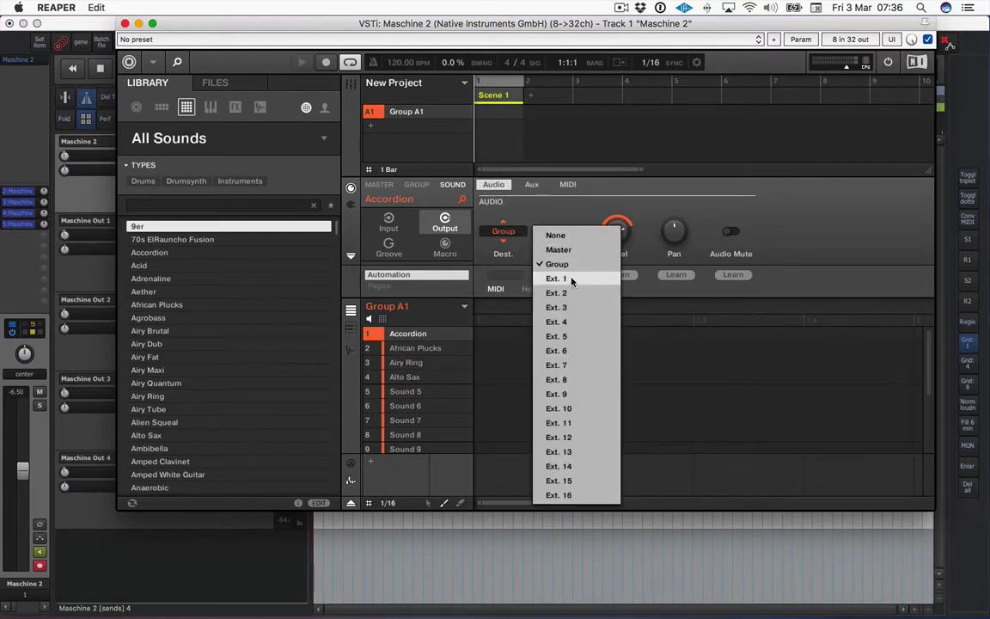
key("Escape")
left_click(414, 348)
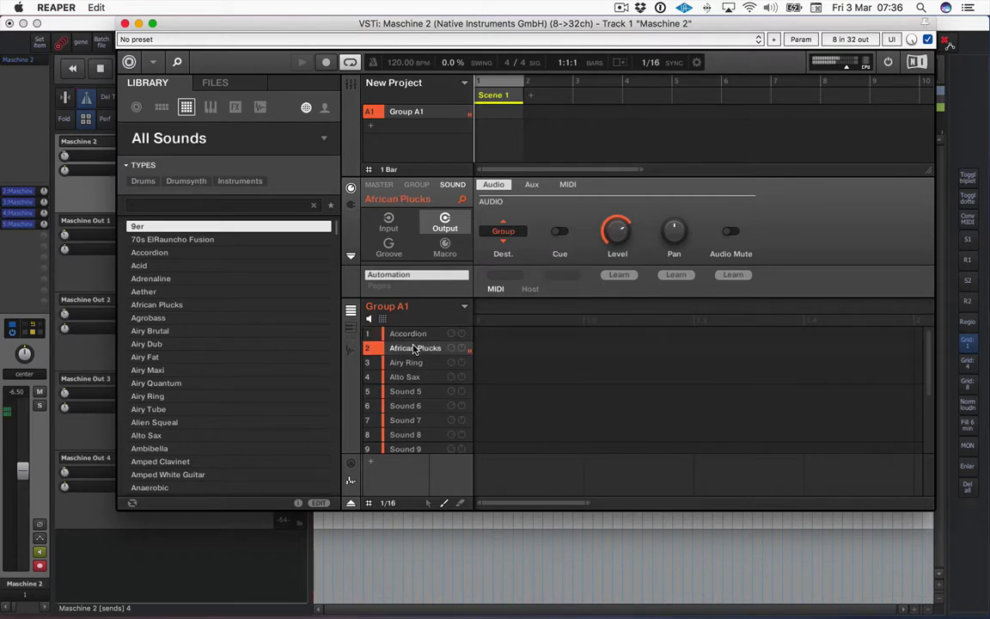
left_click(503, 230)
left_click(507, 263)
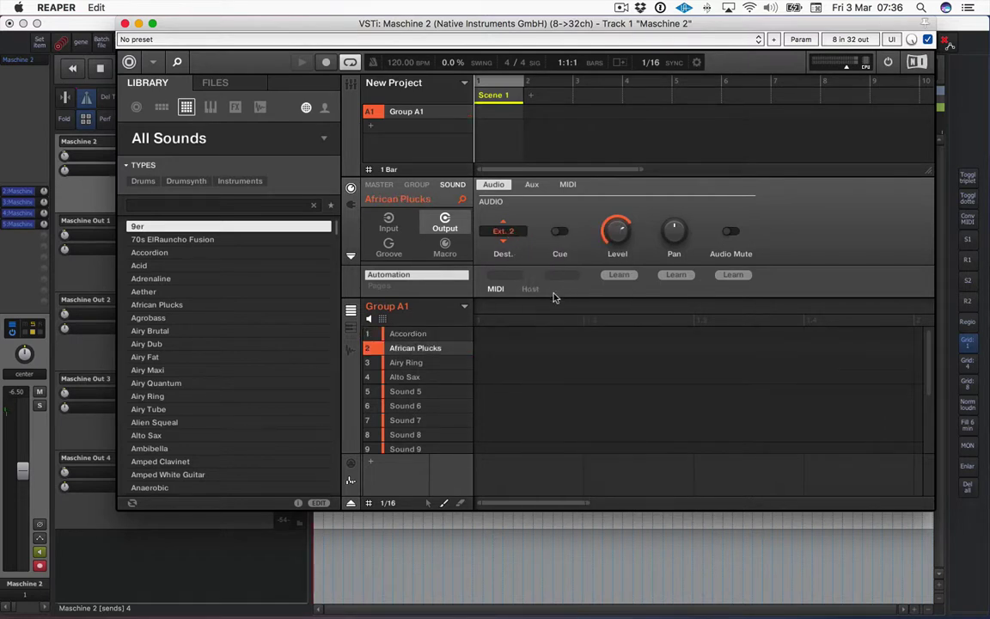
Step: Route the audio output of Airy Ring to Ext. 3 and Alto Sax to Ext. 4, and close the plugin window
left_click(407, 361)
left_click(504, 231)
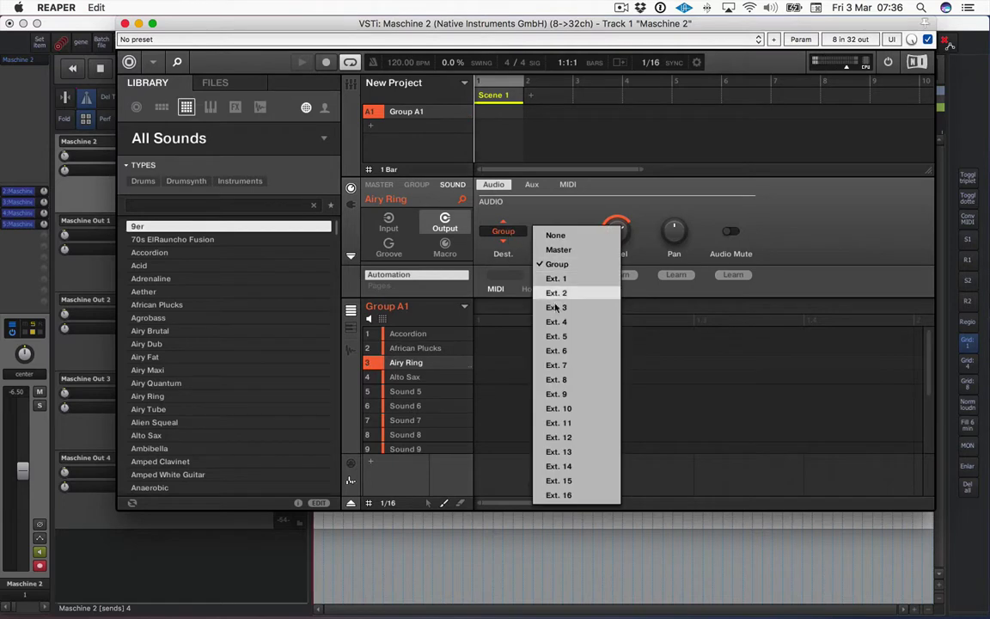
left_click(563, 311)
left_click(406, 376)
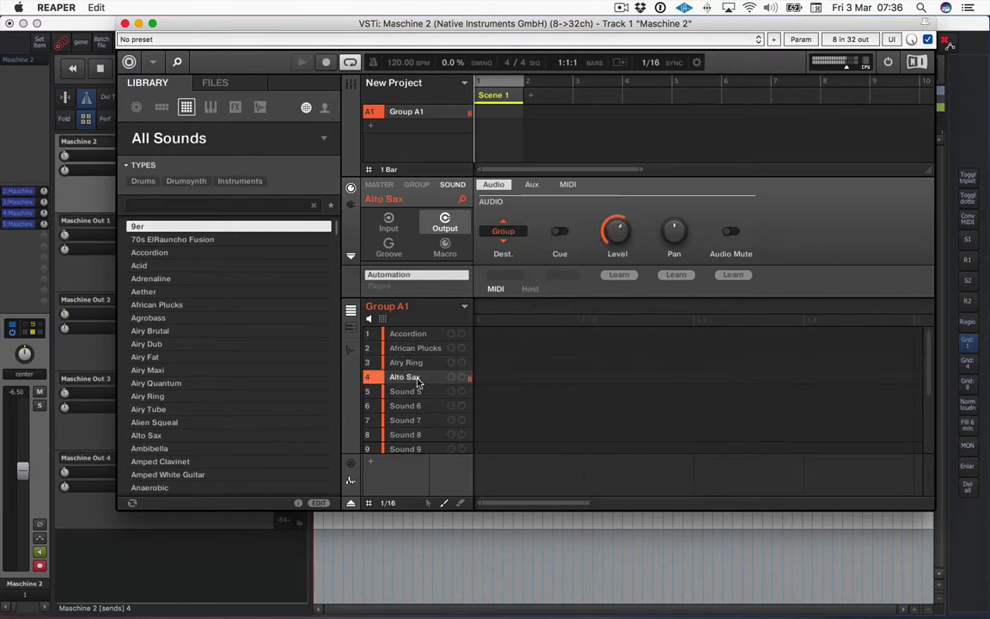
left_click(514, 232)
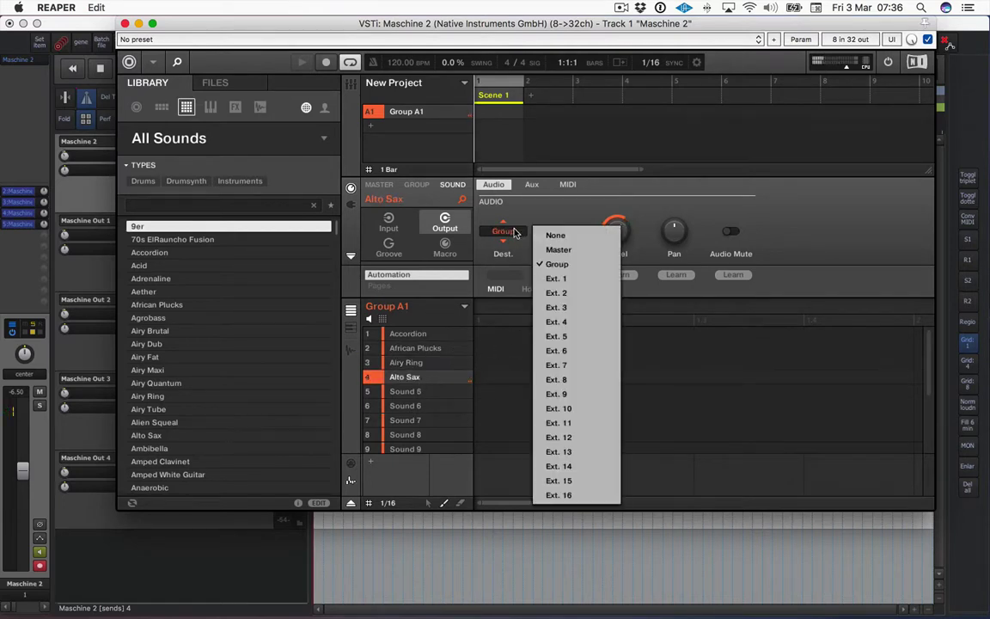
left_click(566, 323)
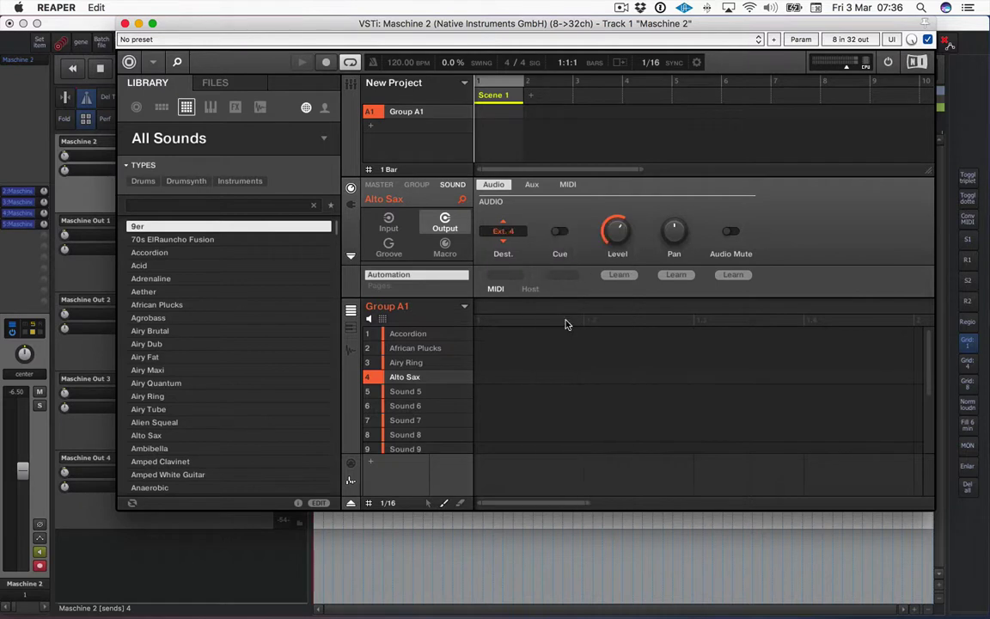
left_click_drag(274, 26, 266, 24)
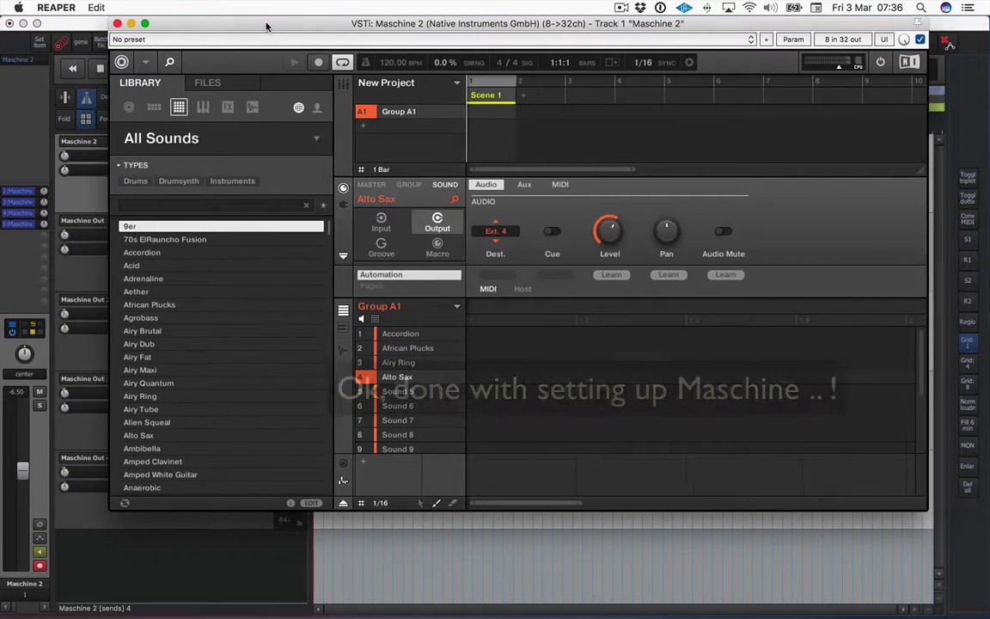
left_click(118, 24)
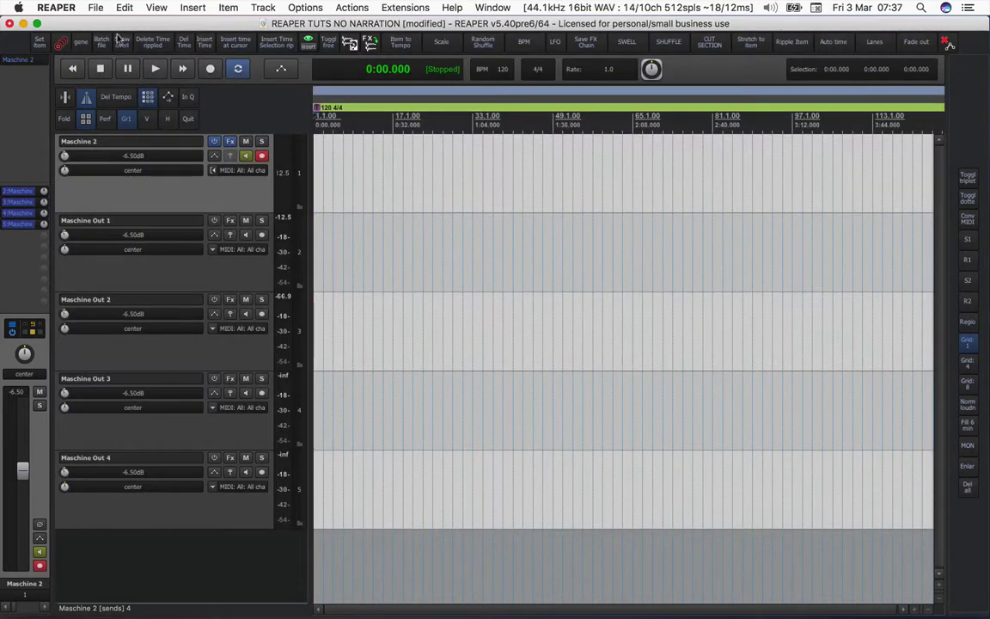
Step: Create a send from the Maschine Out 1 track to Maschine 2 with audio set to None and MIDI sent to channel 1
left_click(149, 273)
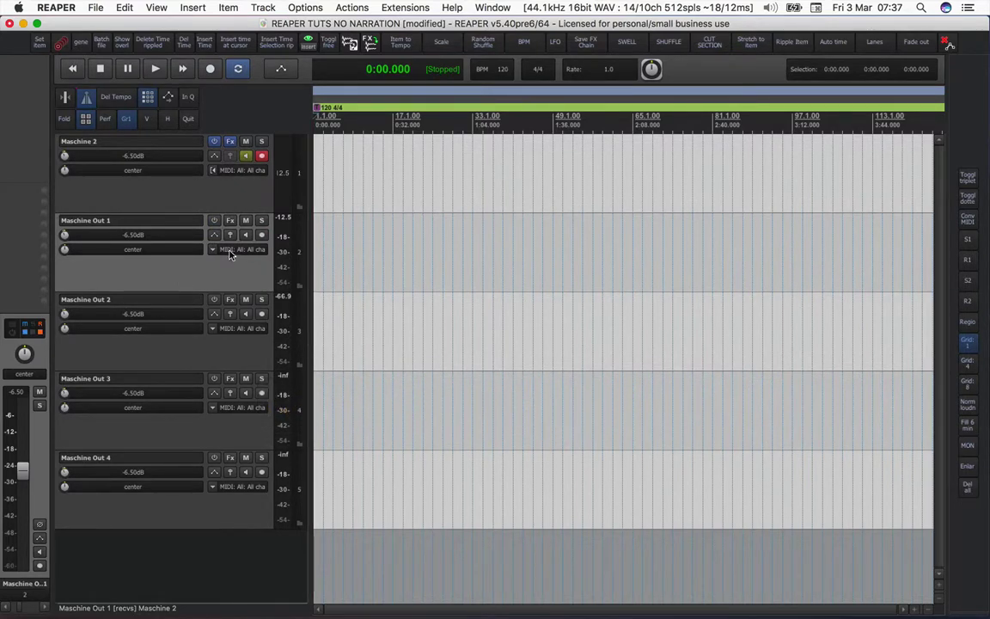
left_click_drag(264, 199, 227, 194)
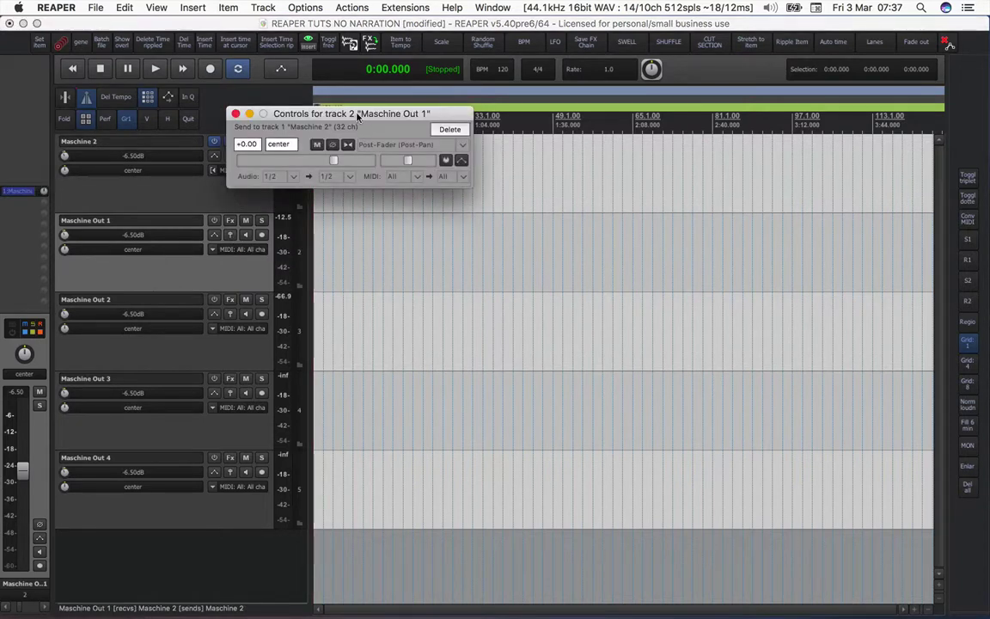
left_click_drag(343, 114, 508, 120)
left_click(457, 183)
left_click(453, 199)
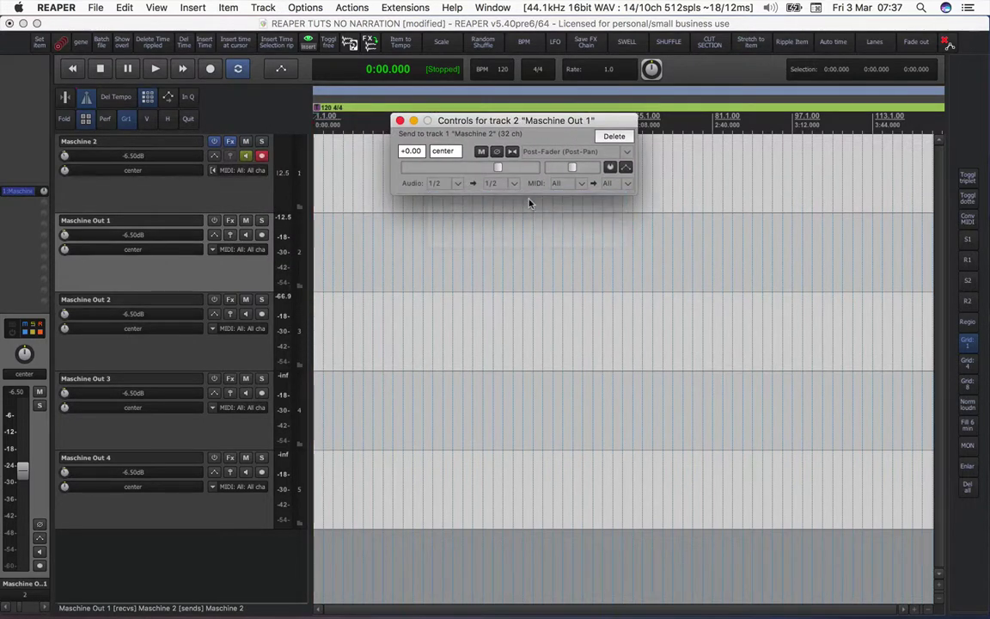
left_click(617, 183)
left_click(622, 198)
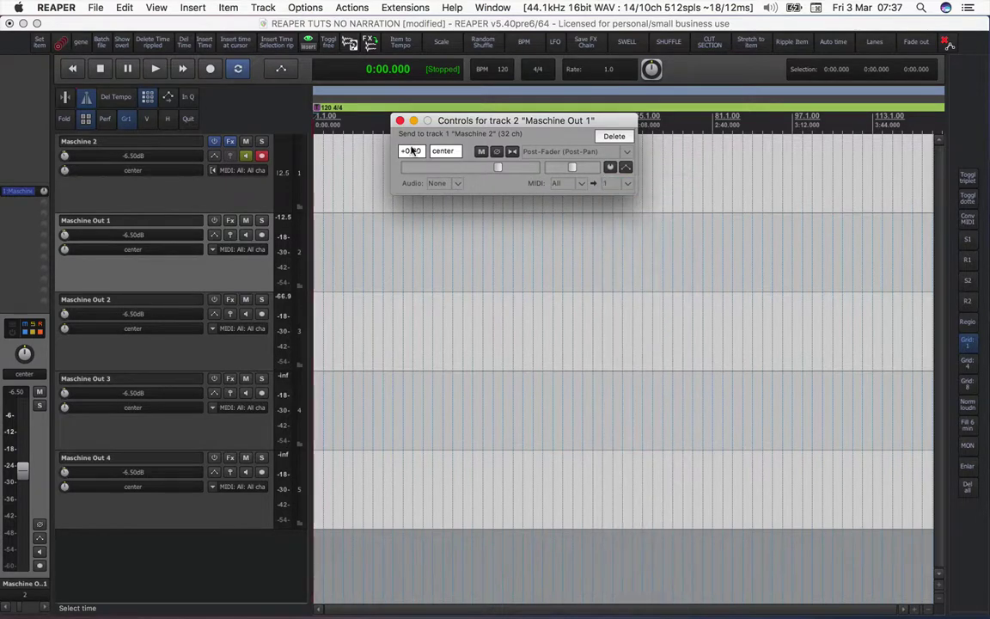
left_click(399, 120)
Step: Create a send from the Maschine Out 2 track to Maschine 2 with audio set to None and MIDI sent to channel 2
left_click(214, 348)
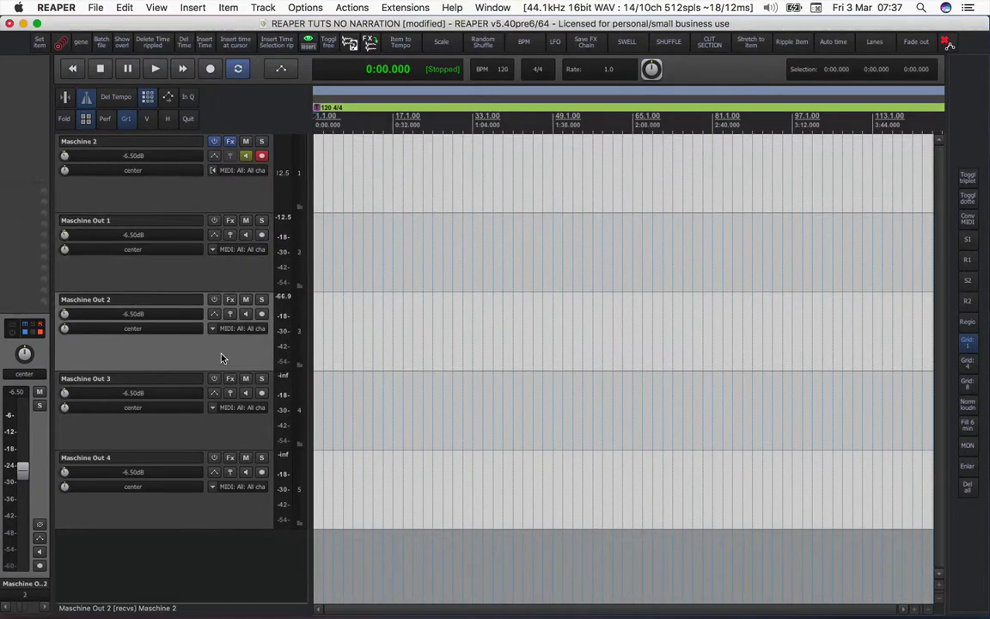
left_click_drag(310, 265, 243, 188)
left_click(301, 174)
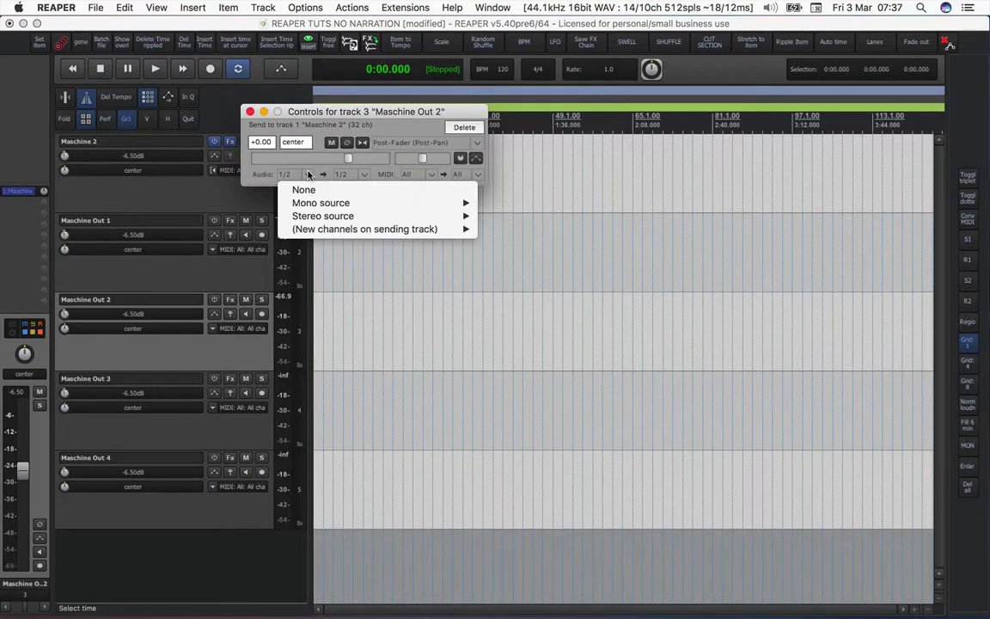
left_click(301, 191)
left_click(478, 174)
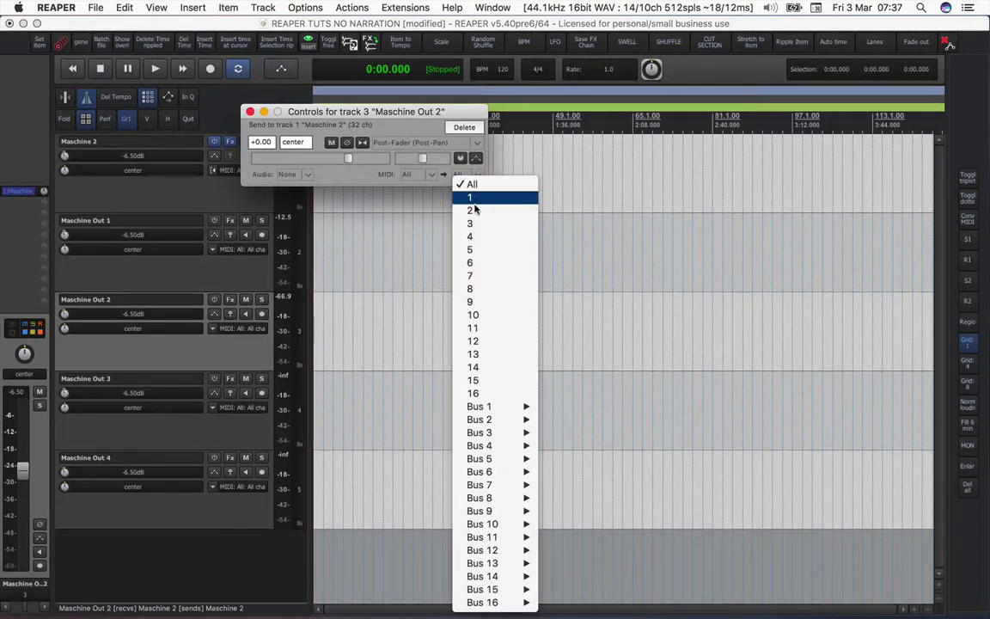
left_click(470, 211)
left_click_drag(297, 113, 475, 150)
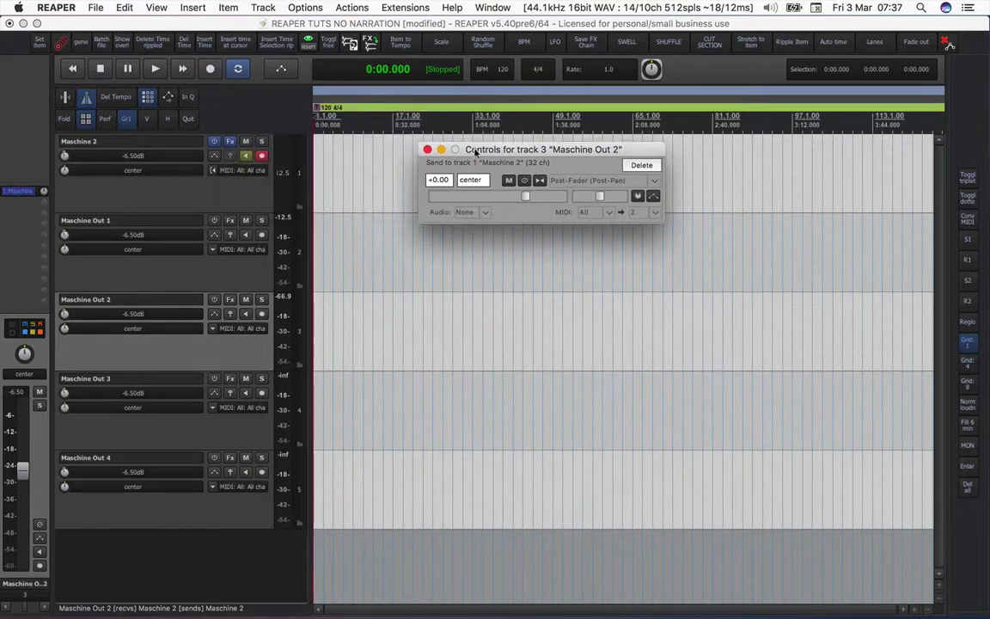
left_click(427, 150)
Step: Create a send from the Maschine Out 3 track to Maschine 2 with audio set to None and MIDI sent to channel 3
left_click(200, 427)
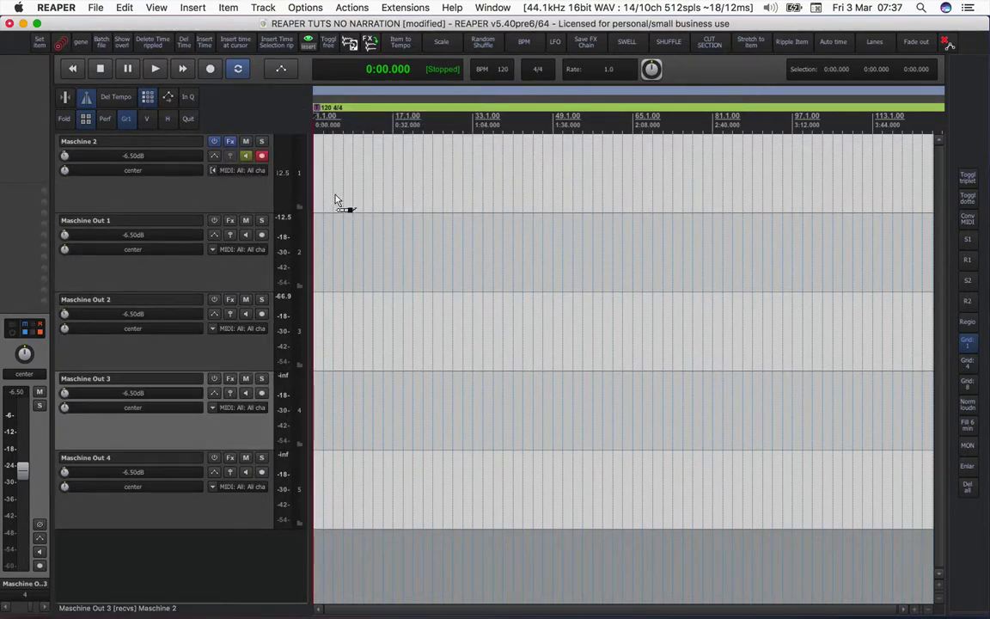
left_click(214, 170)
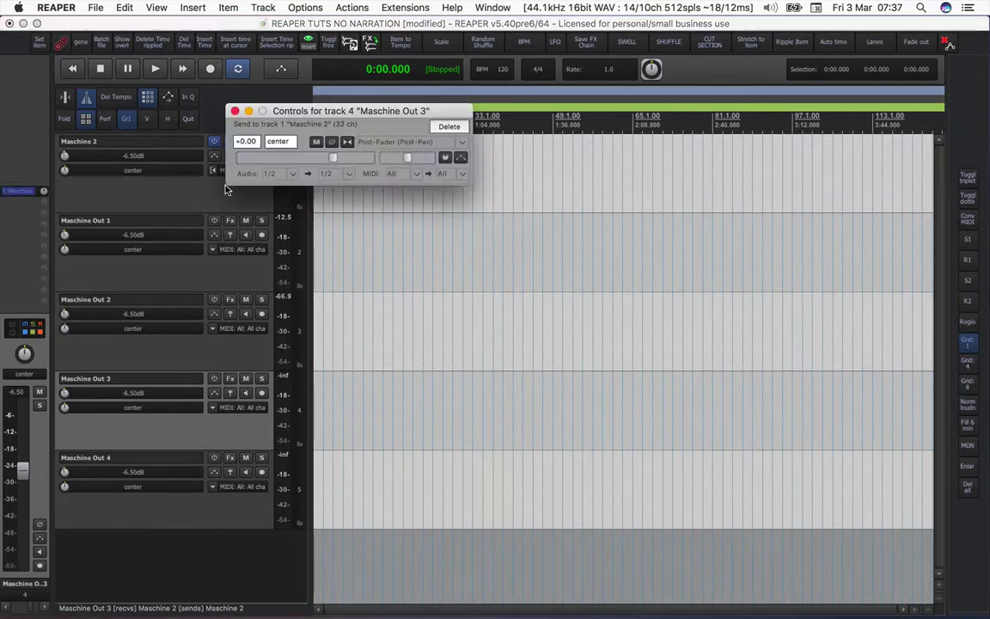
left_click(295, 174)
left_click(288, 189)
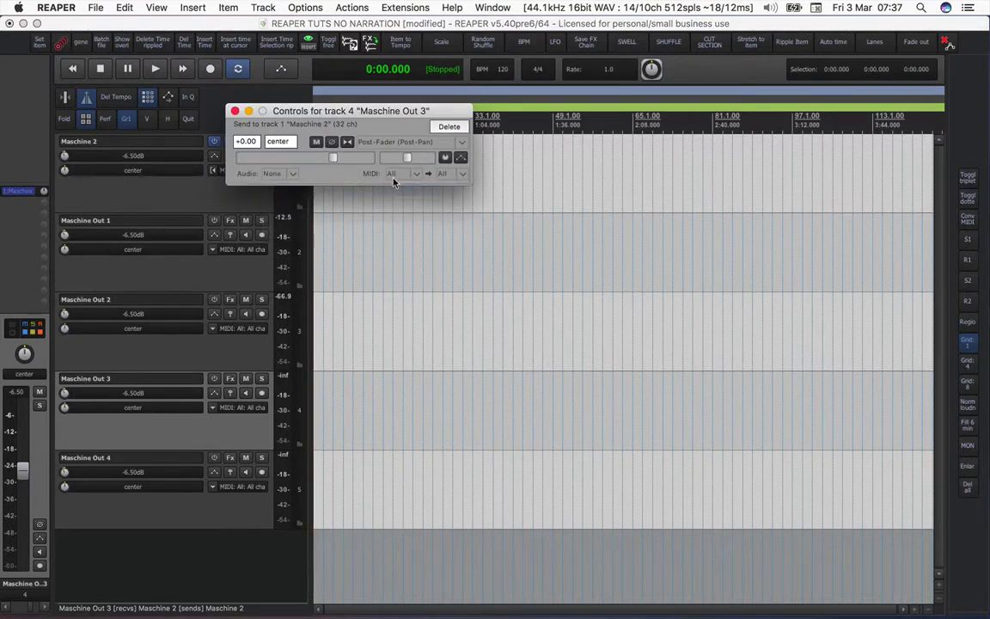
left_click(458, 175)
left_click(460, 225)
left_click(235, 111)
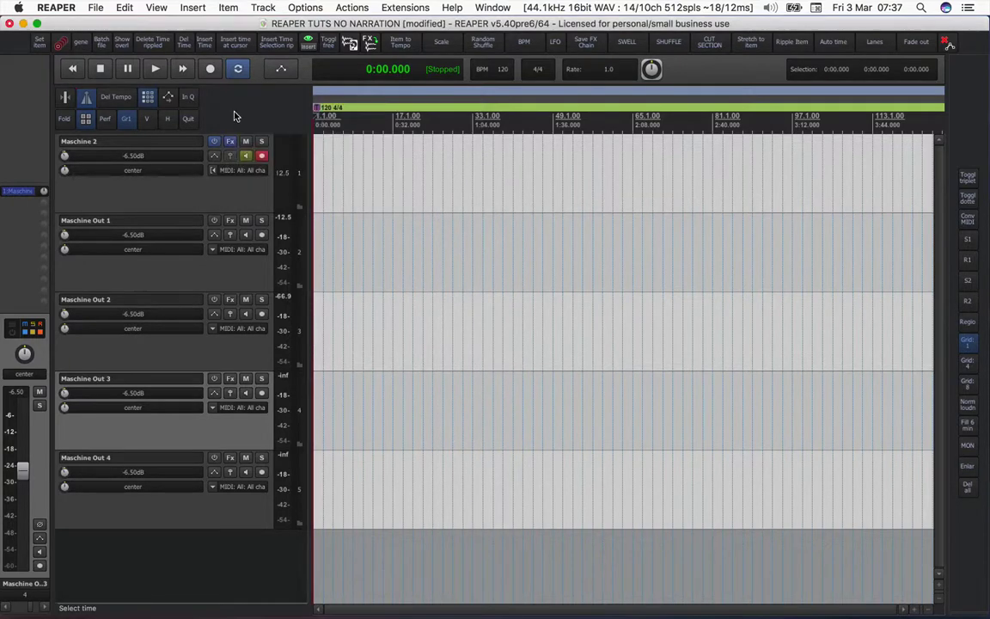
Step: Create a send from the Maschine Out 4 track to Maschine 2 with audio set to None and MIDI sent to channel 4
left_click(214, 516)
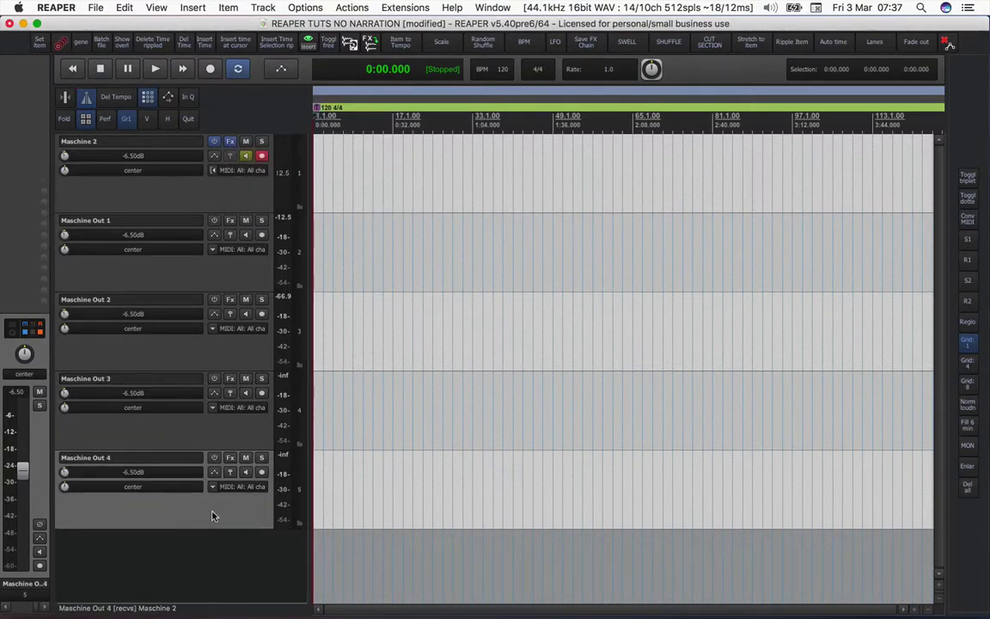
left_click_drag(230, 472, 231, 157)
left_click(290, 173)
left_click(294, 186)
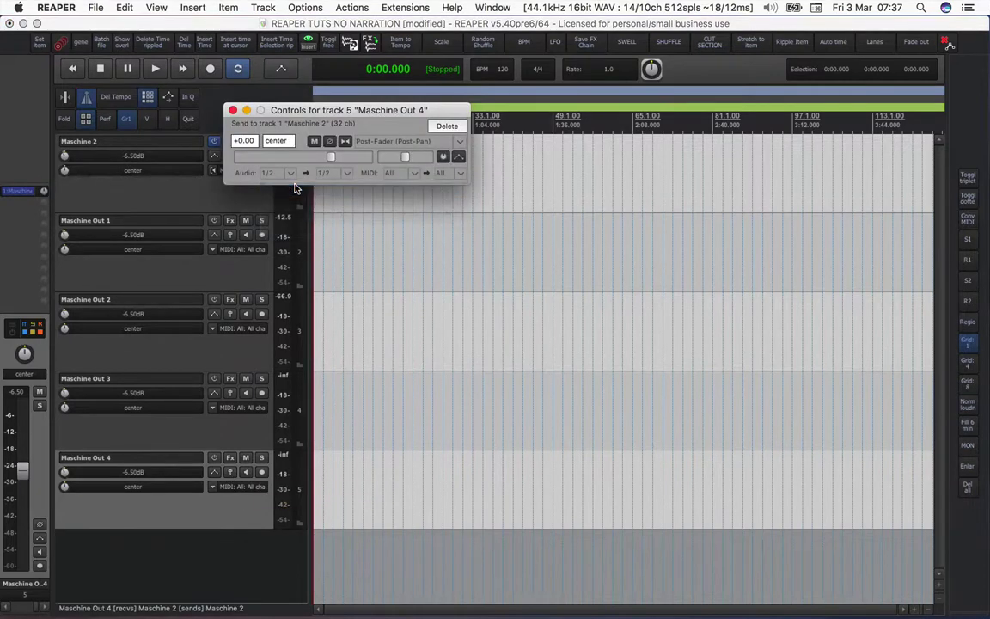
left_click(440, 173)
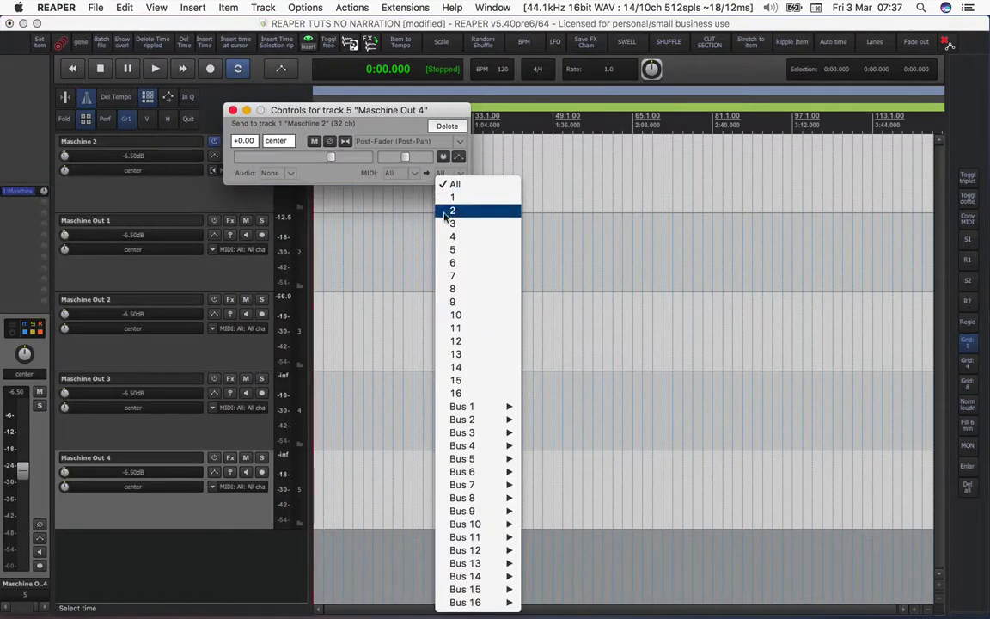
left_click(472, 236)
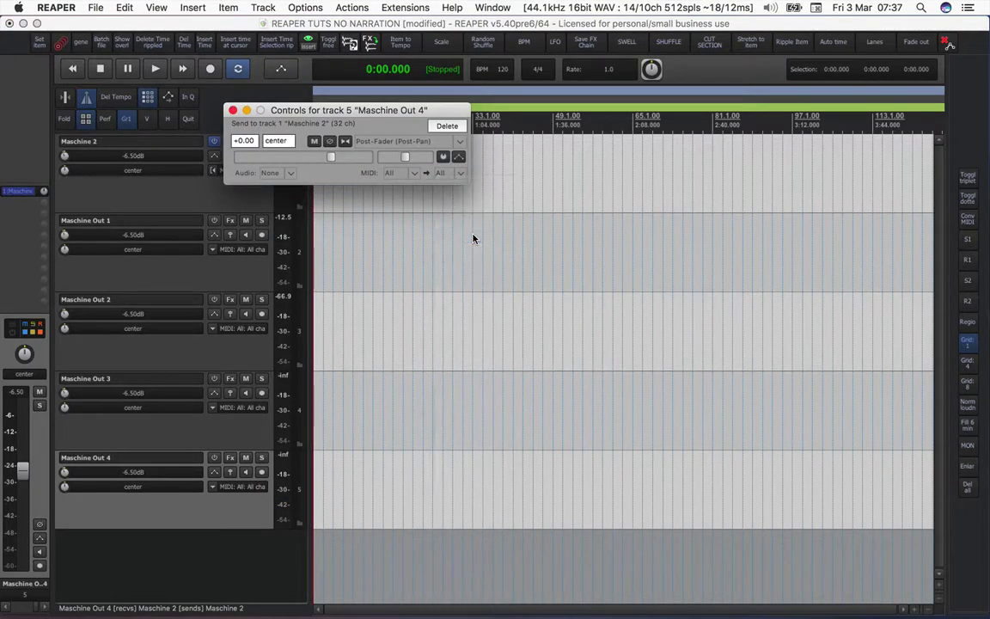
left_click(232, 110)
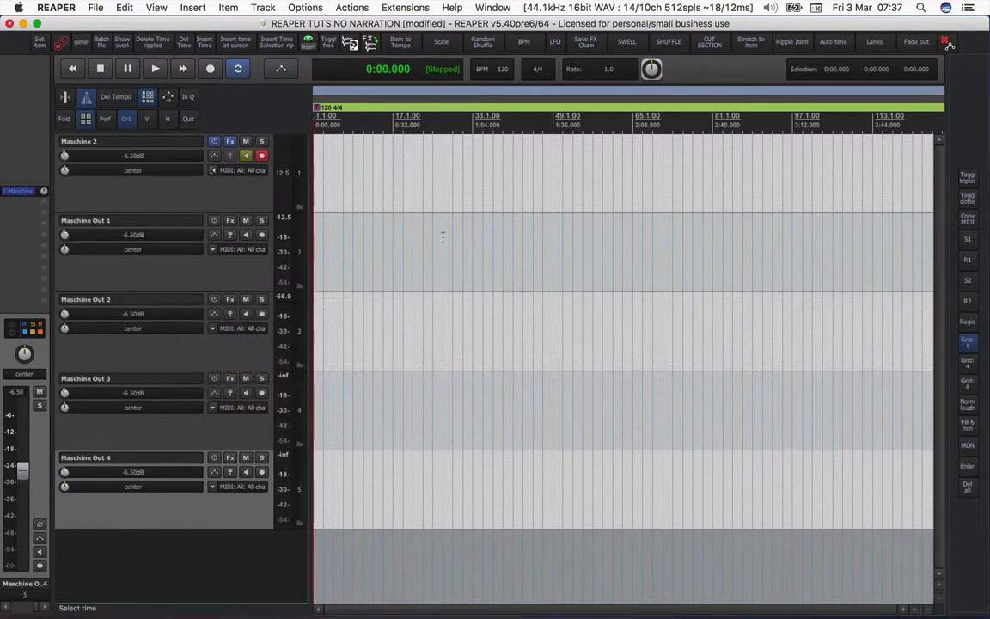
Step: Disarm the Maschine 2 track and turn off its monitoring, and record-arm Maschine Out 1 with record monitoring on
left_click(224, 258)
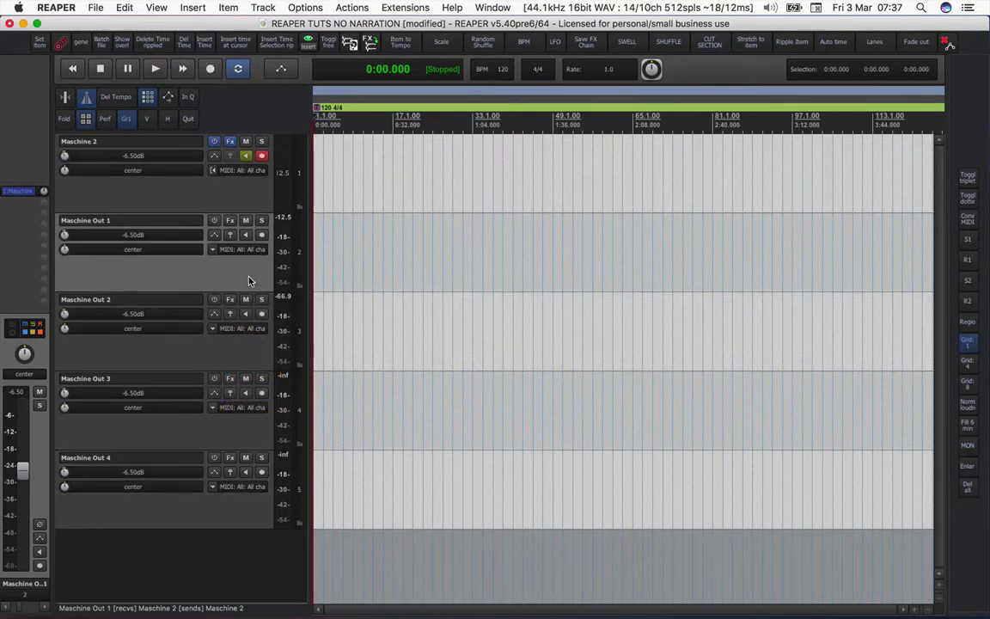
left_click(262, 156)
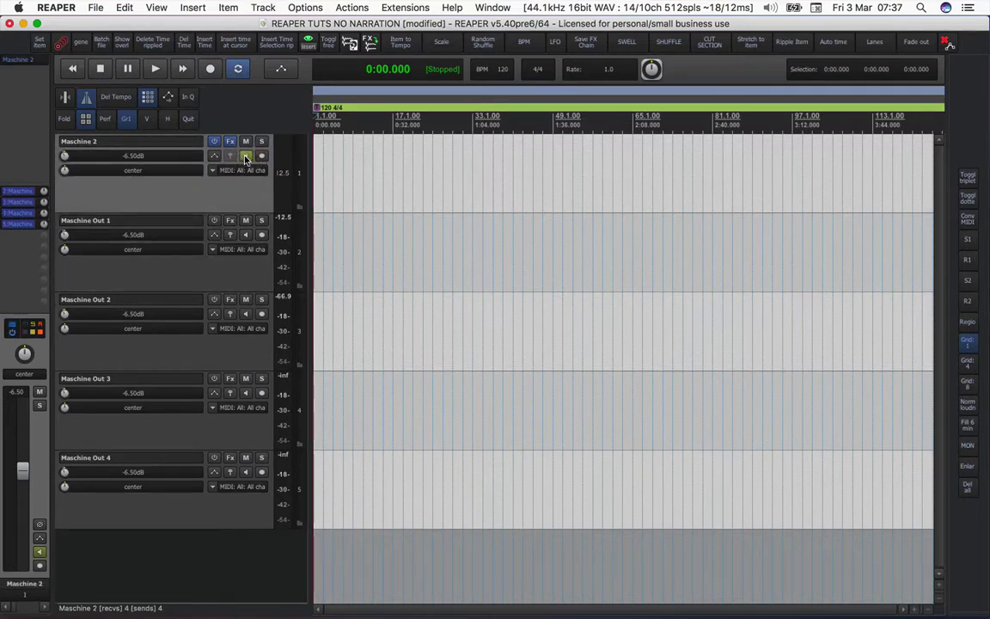
left_click(242, 280)
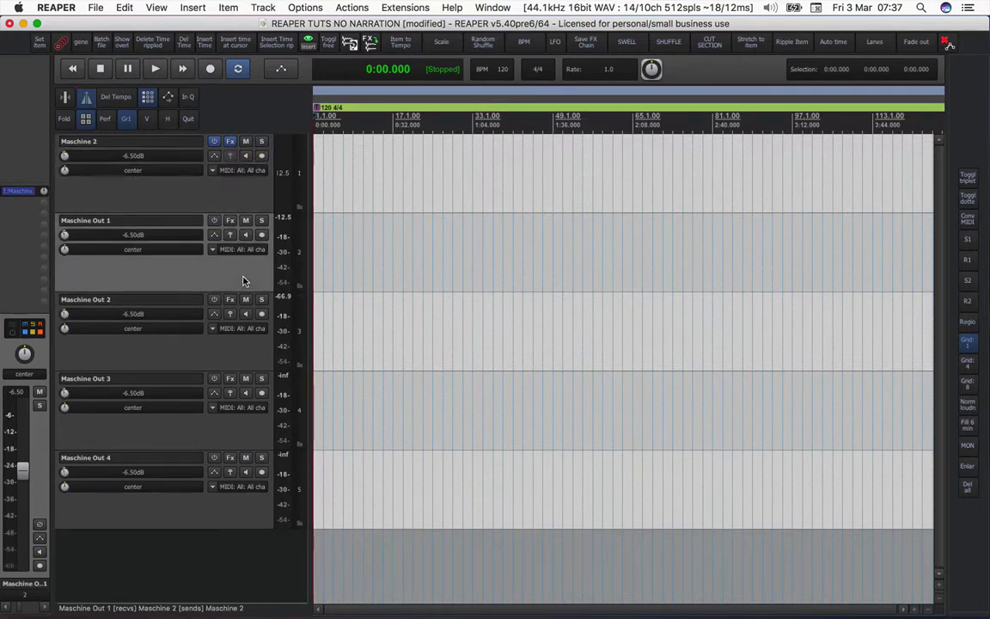
left_click(262, 235)
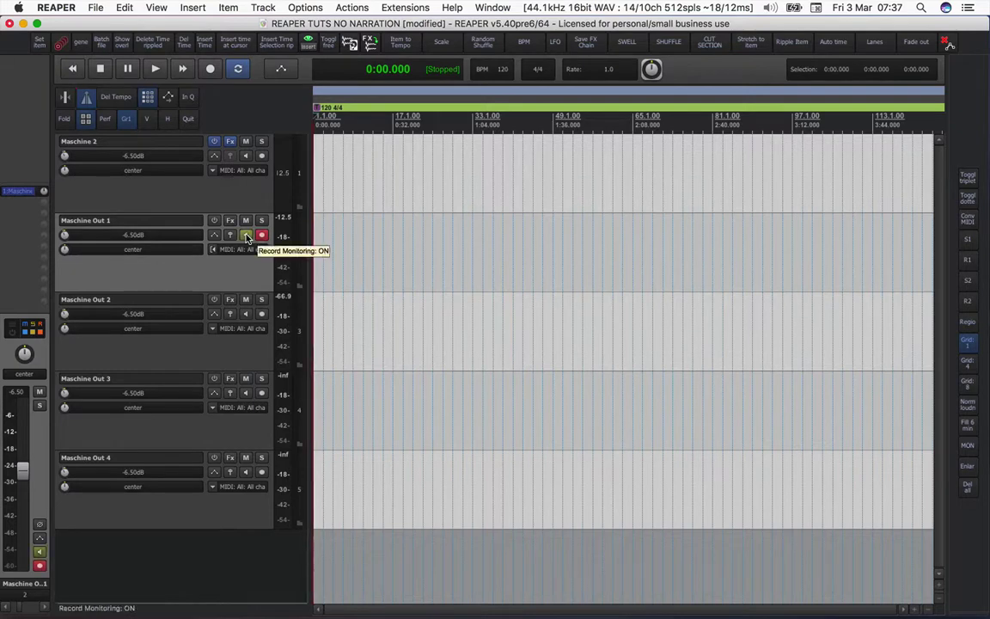
left_click(247, 235)
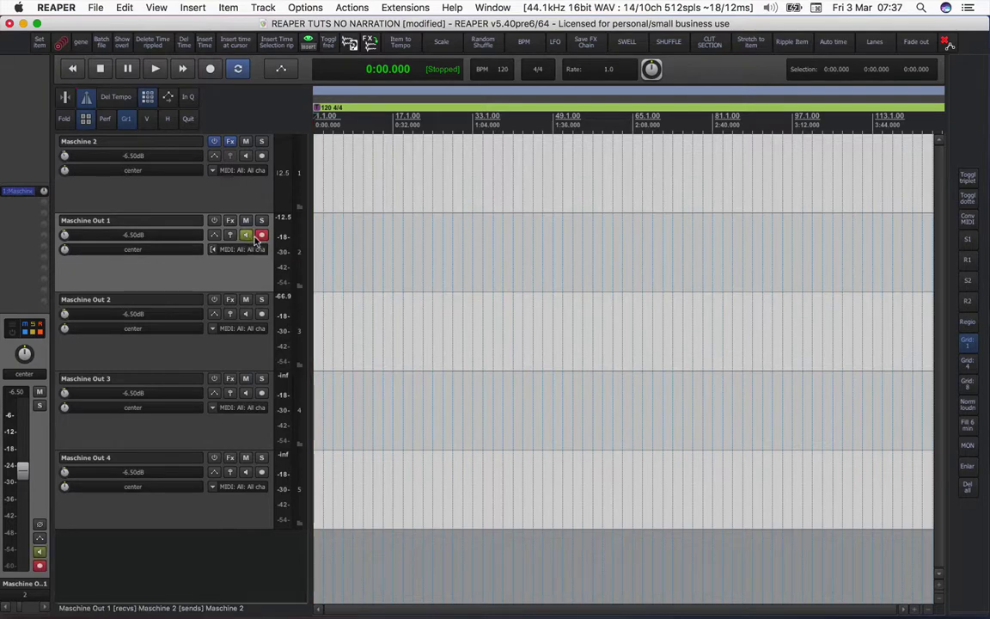
Step: Open the Virtual MIDI keyboard and play a few notes to test Maschine Out 1
left_click(471, 256)
key("alt+b")
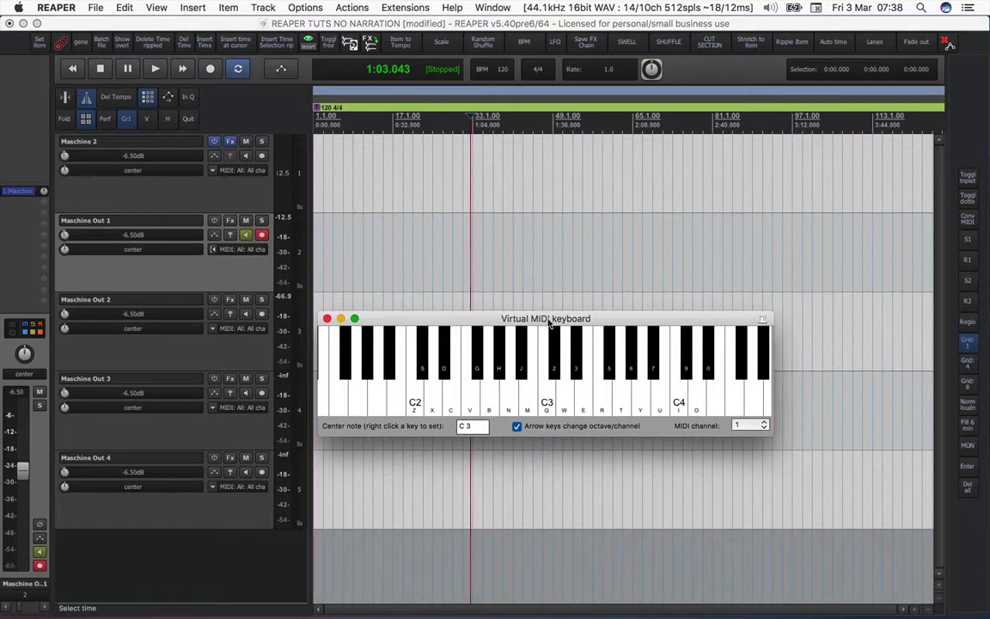
left_click_drag(548, 322, 577, 284)
left_click(572, 349)
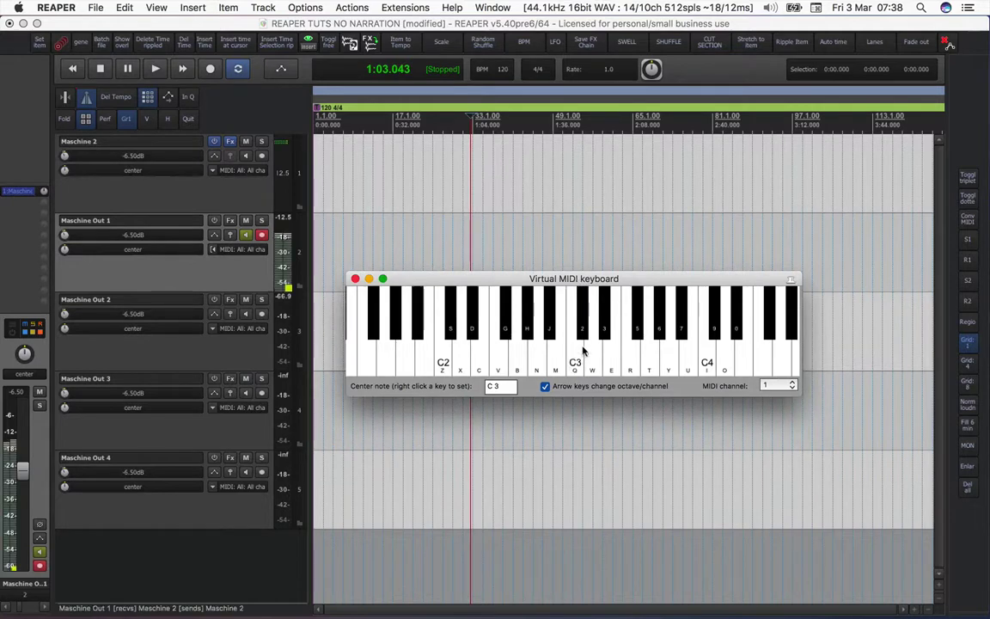
left_click(608, 351)
left_click(628, 352)
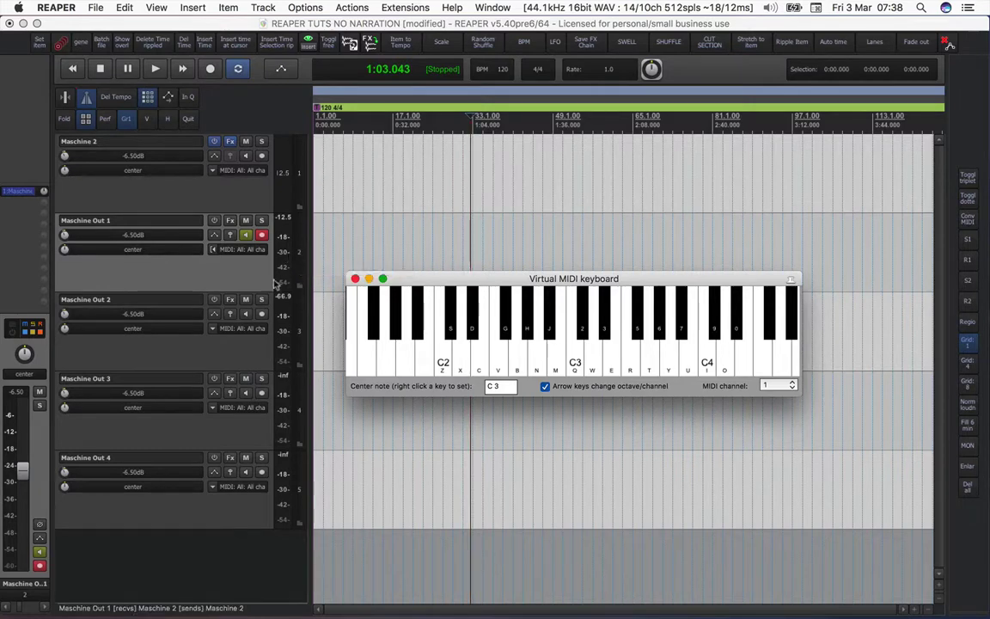
Step: Record-arm Maschine Out 2 with record monitoring on and test it with a few notes on the virtual keyboard
left_click(263, 315)
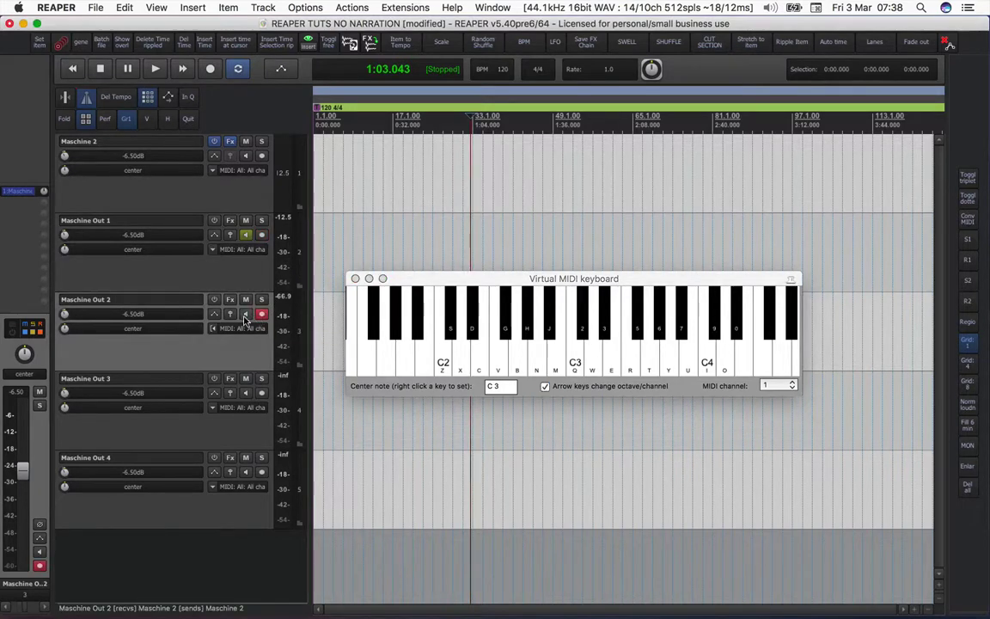
left_click_drag(499, 280, 502, 268)
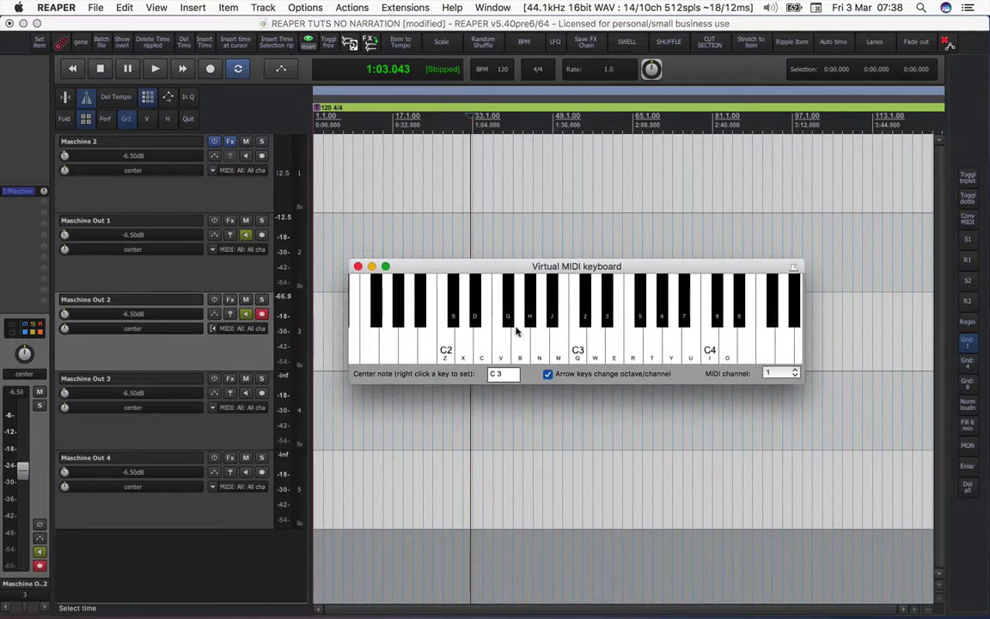
left_click(518, 332)
left_click(598, 335)
left_click(497, 335)
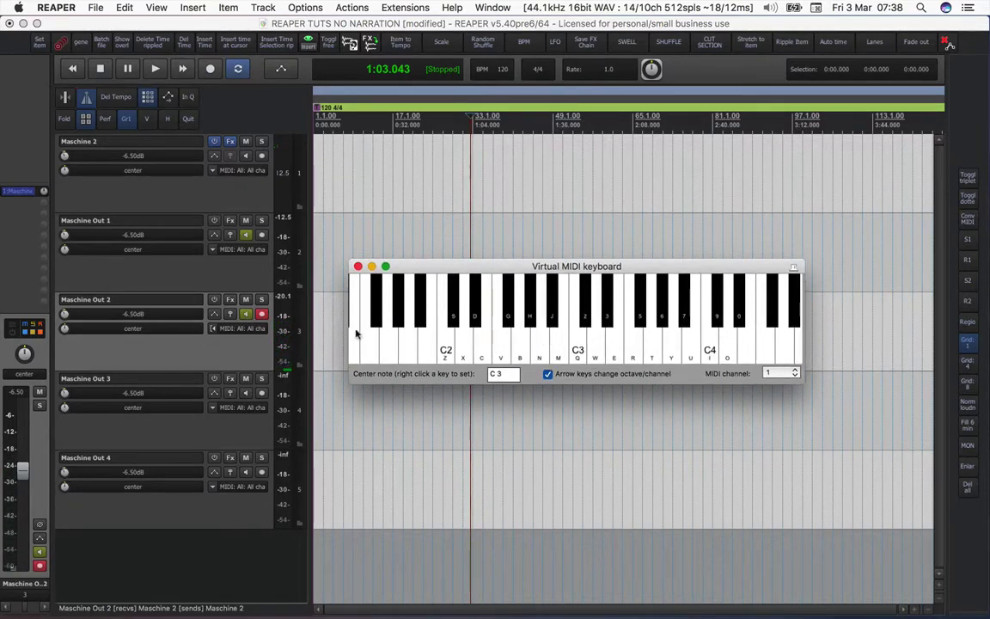
Step: Record-arm Maschine Out 3 with record monitoring on and play a test note on the virtual keyboard
left_click(213, 387)
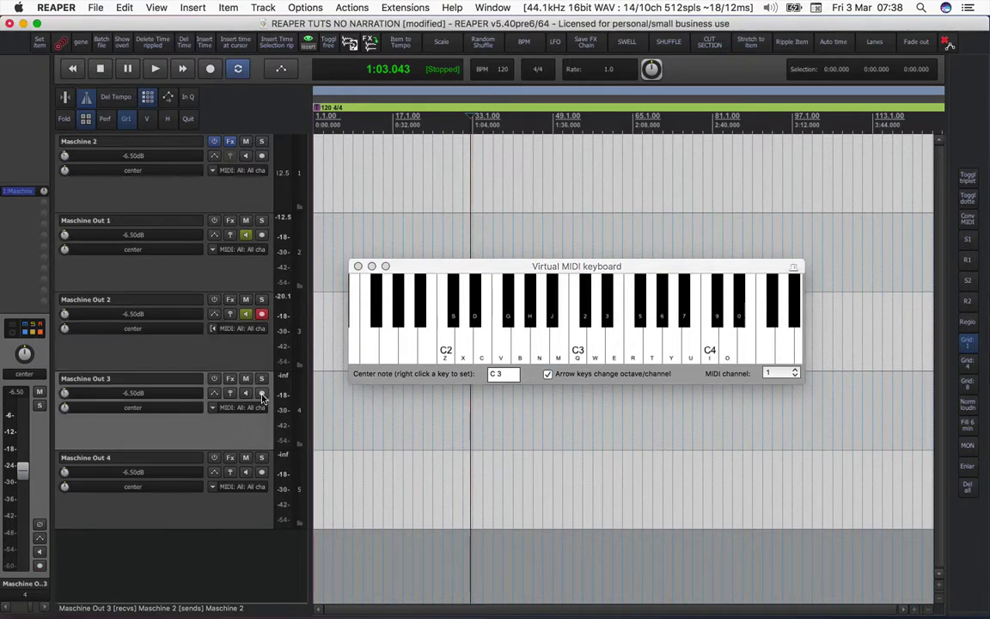
left_click(262, 393)
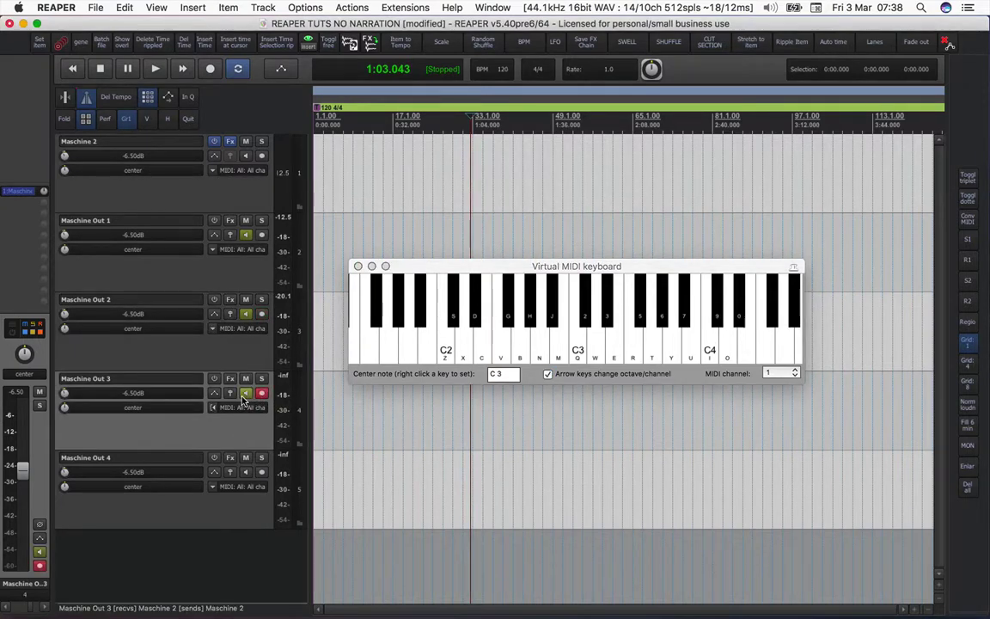
left_click(434, 325)
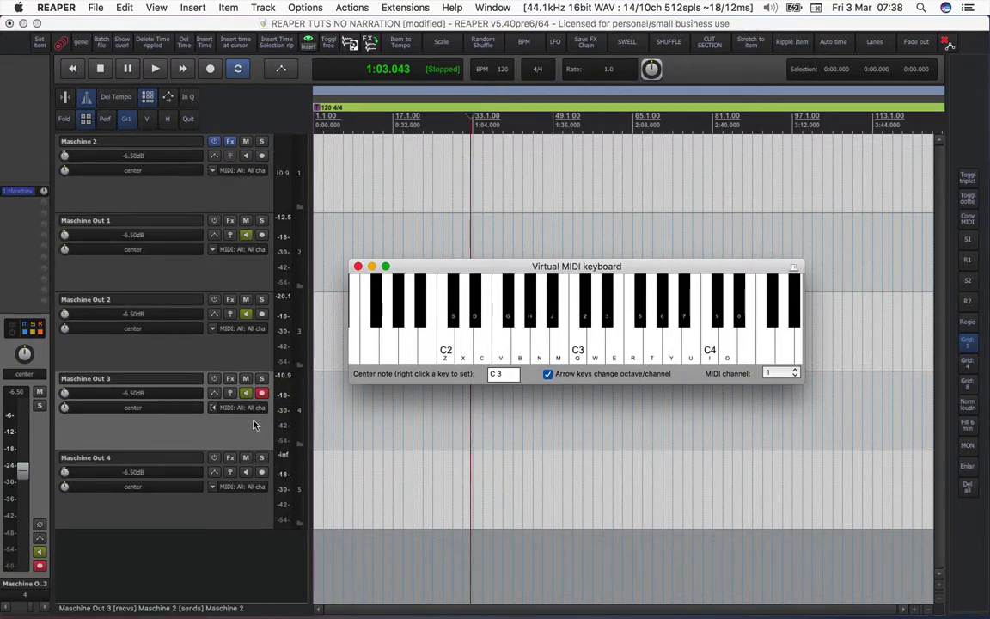
Step: Record-arm Maschine Out 4 with record monitoring on and test it with several notes on the virtual keyboard
left_click(261, 472)
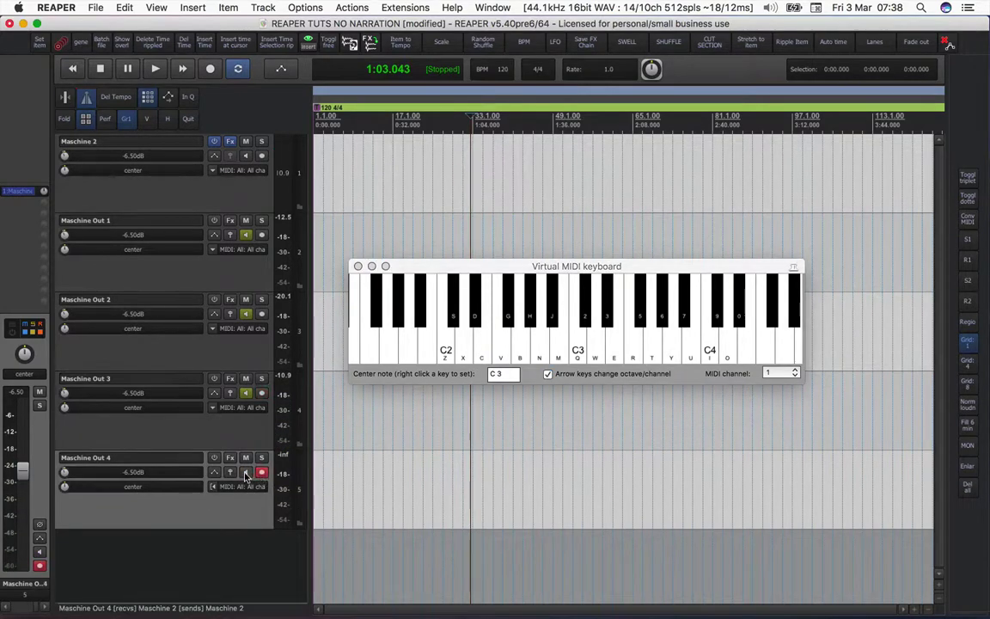
left_click_drag(519, 265, 494, 263)
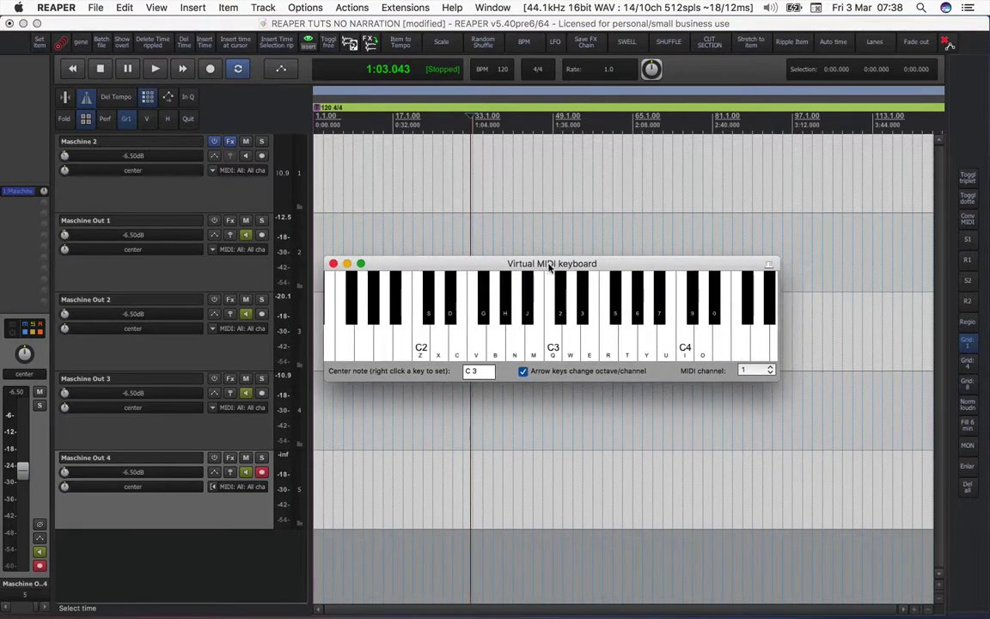
left_click(531, 342)
left_click(571, 341)
left_click(679, 341)
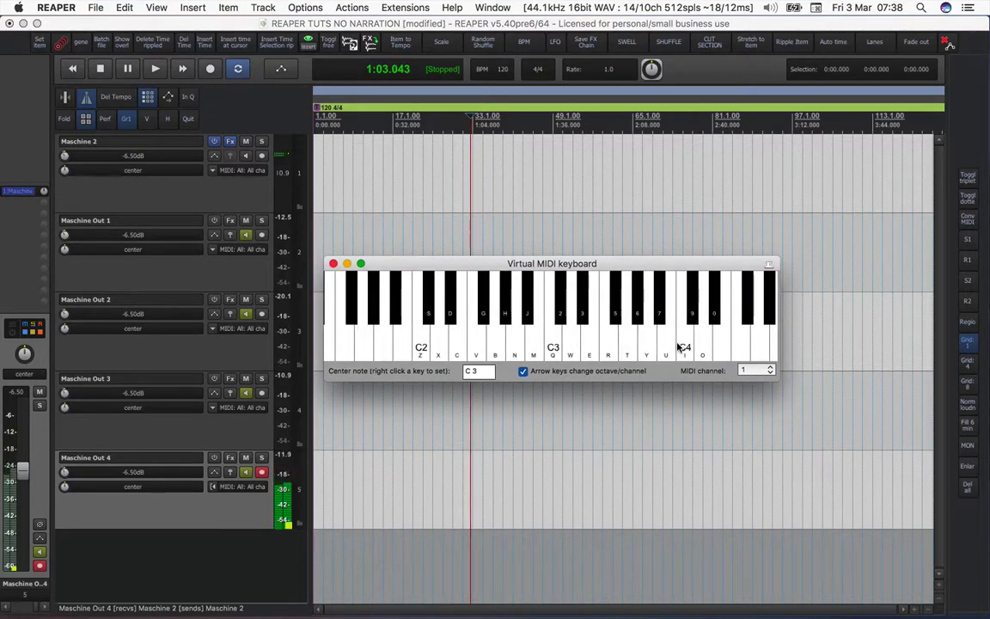